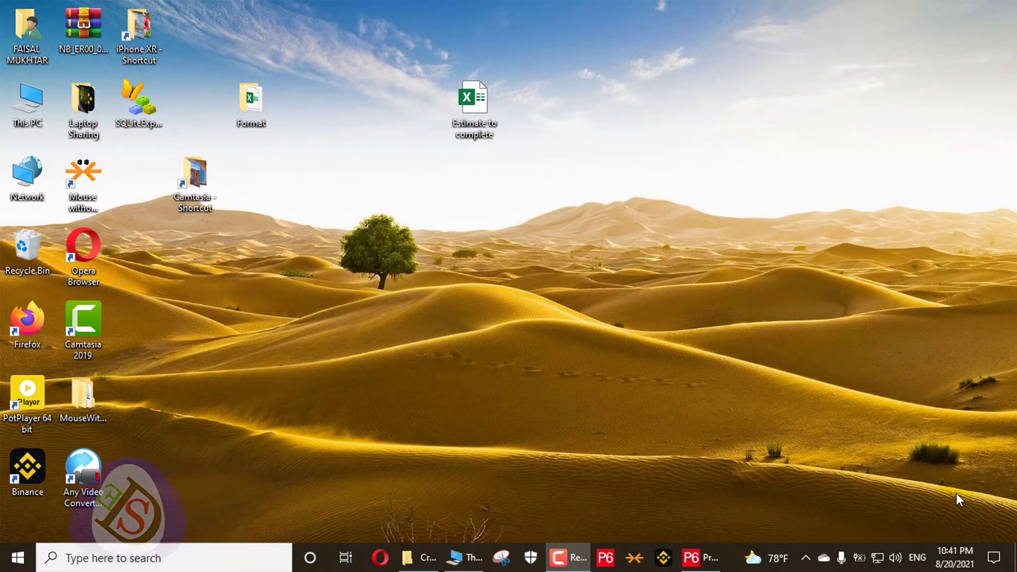
Restore the Primavera P6 window showing the VILL-CON-2 Single Storey House Project
left_click(715, 561)
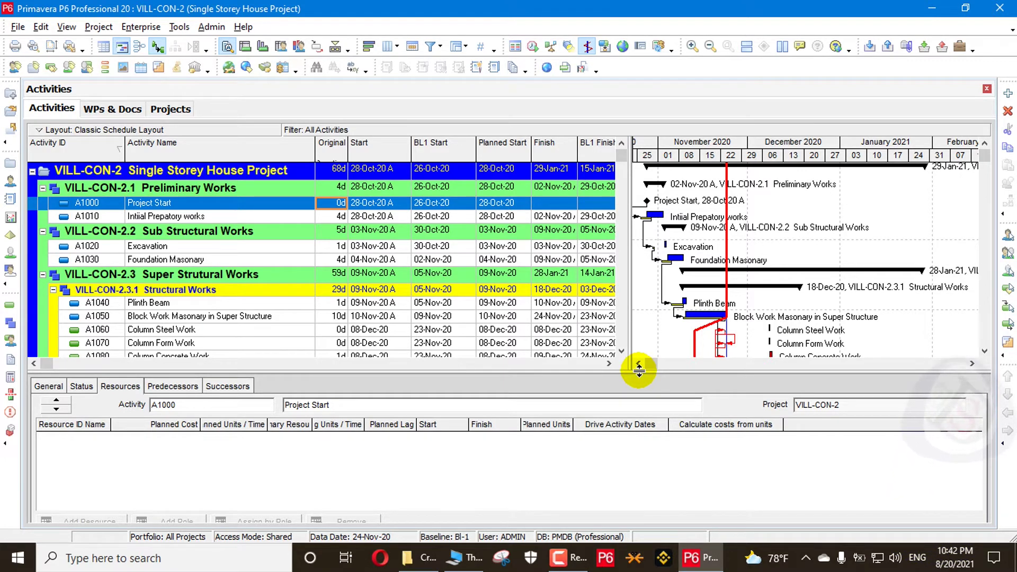
Add a new activity user-defined field from Enterprise > User Defined Fields
left_click(144, 26)
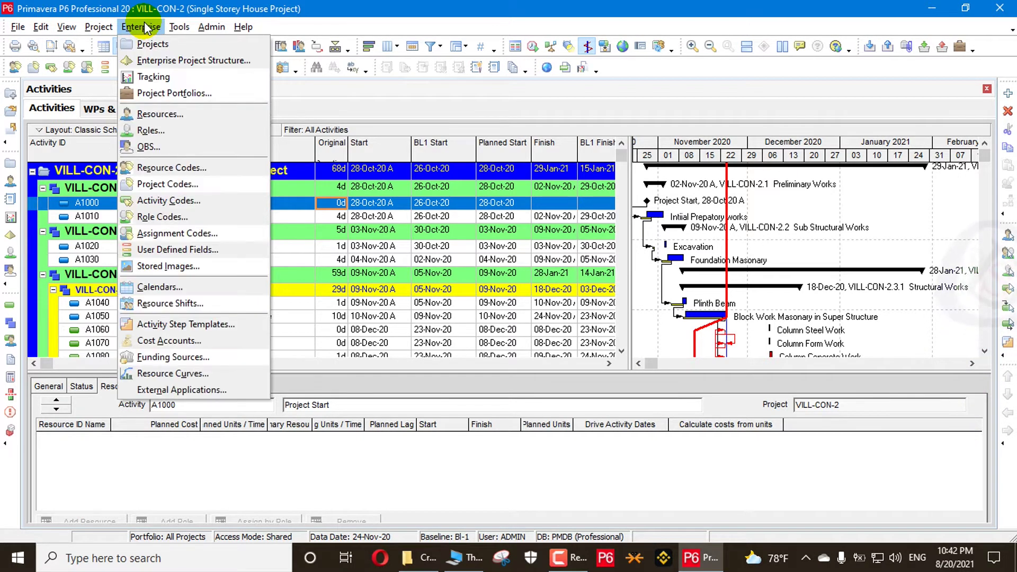
mouse_move(111, 30)
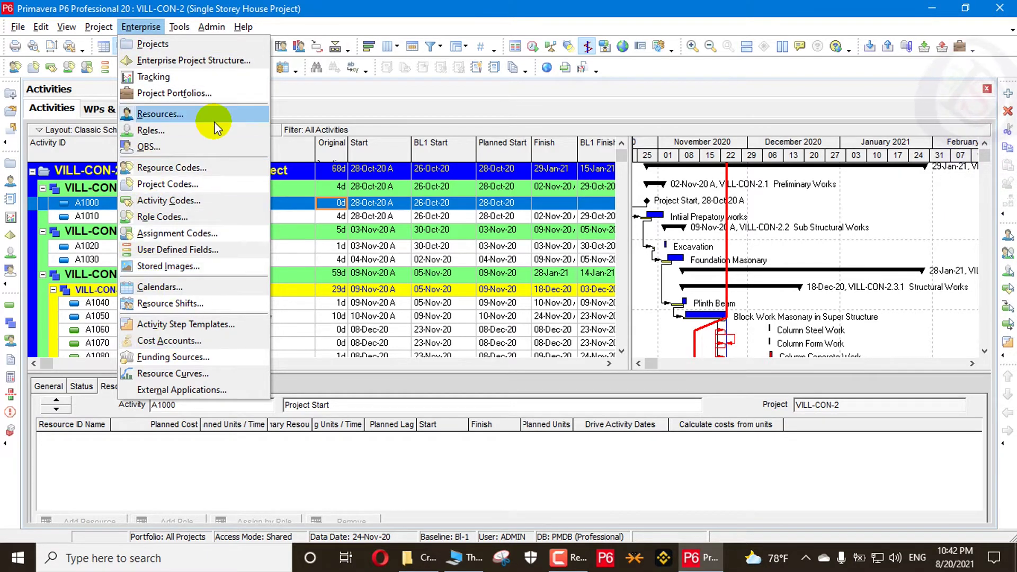
left_click(199, 250)
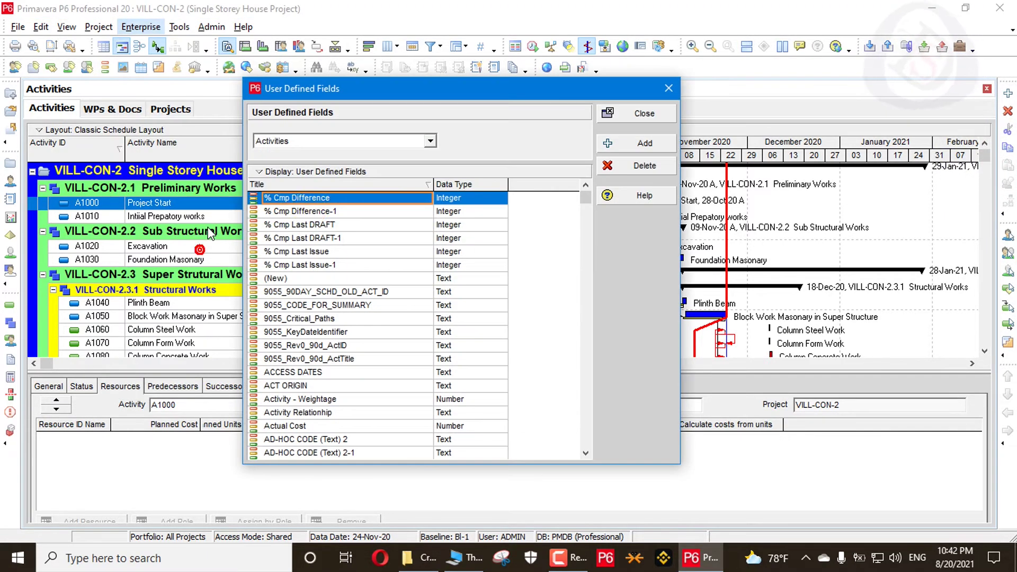
right_click(383, 181)
left_click(396, 189)
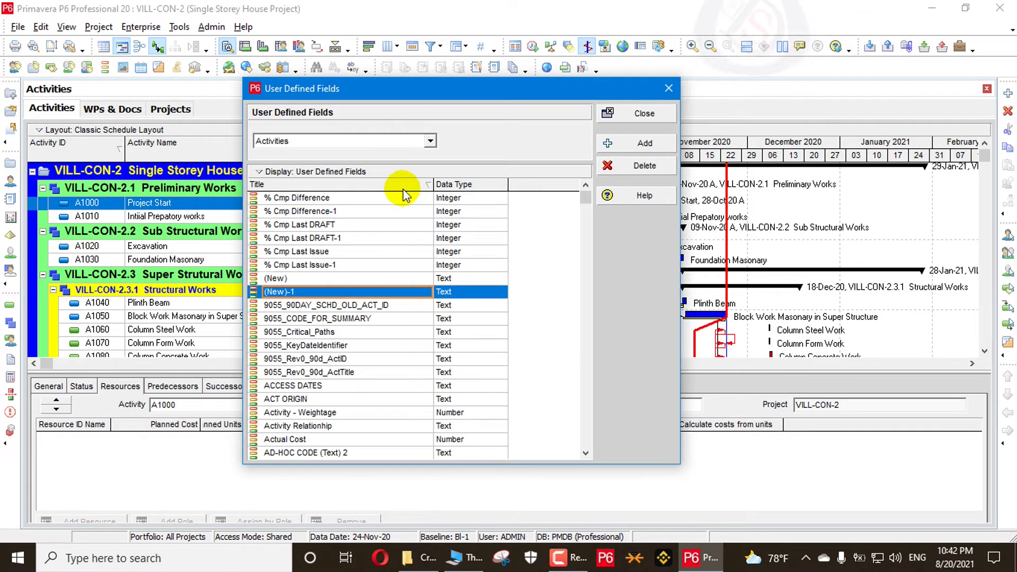
Title the new Text field 'Public Website Link' and close the fields list
left_click(325, 291)
double_click(324, 292)
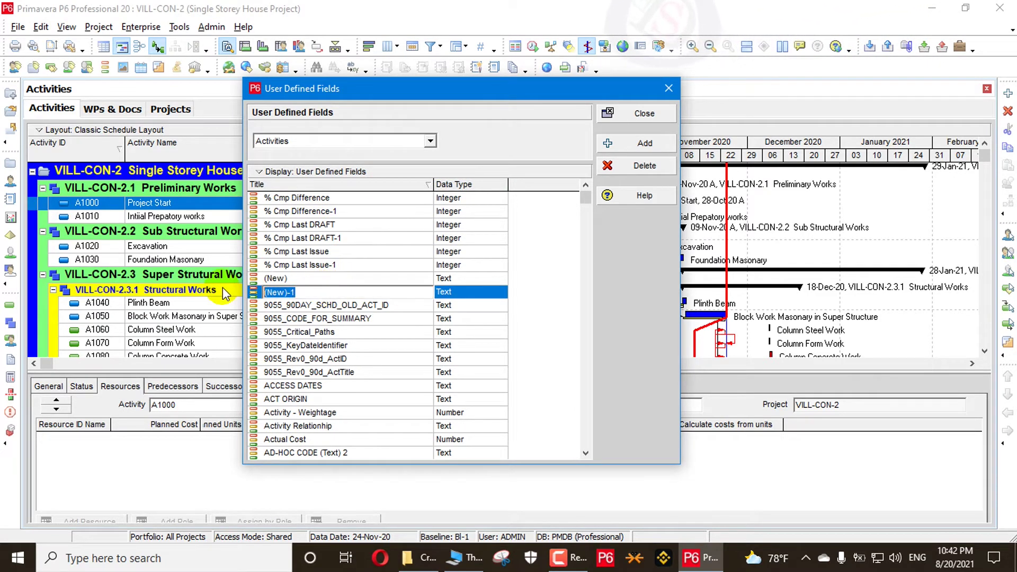
type("Website Link")
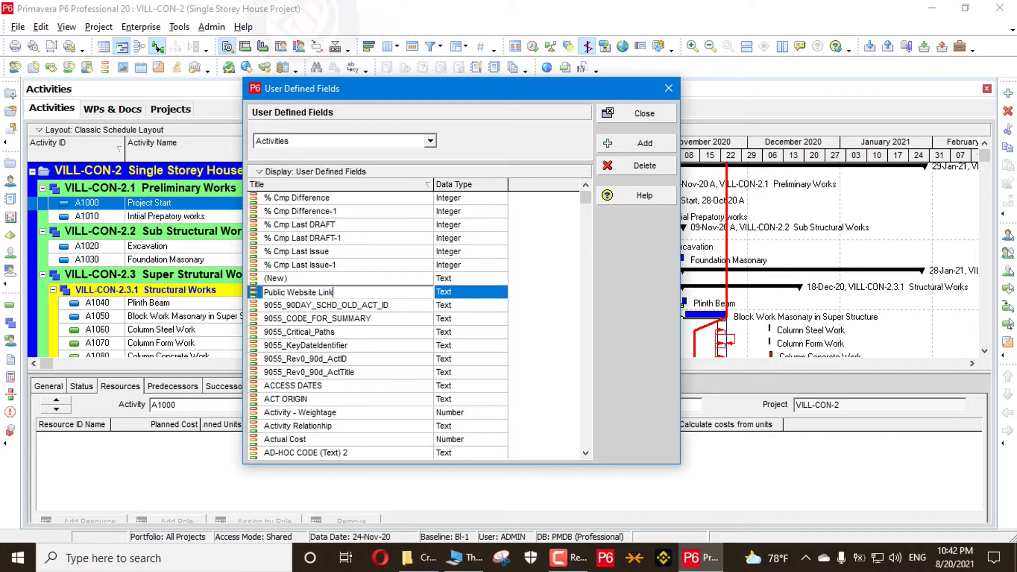
left_click(649, 142)
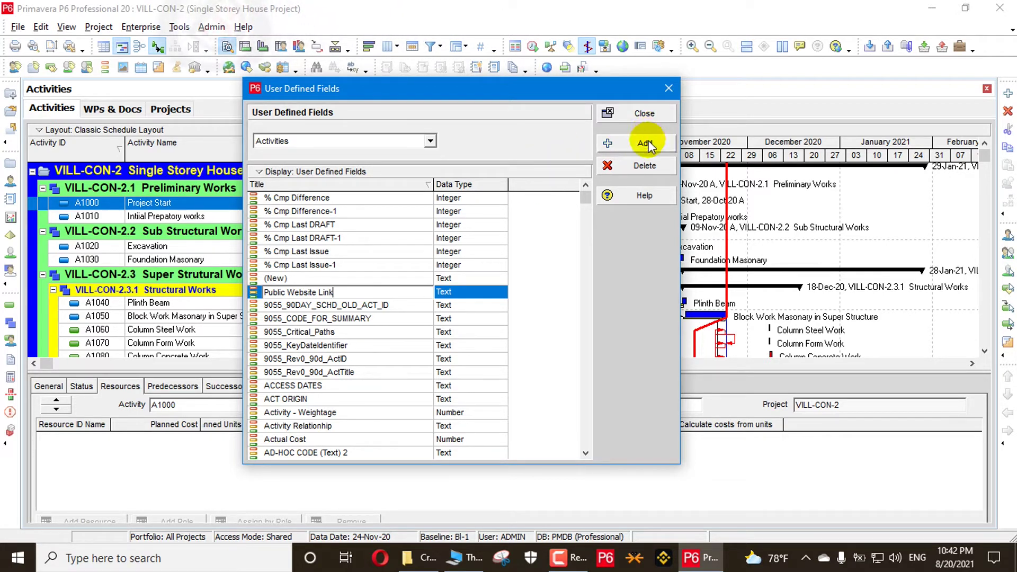
left_click(645, 113)
Search the available columns for 'public' and add Public Website Link to the displayed columns
right_click(324, 203)
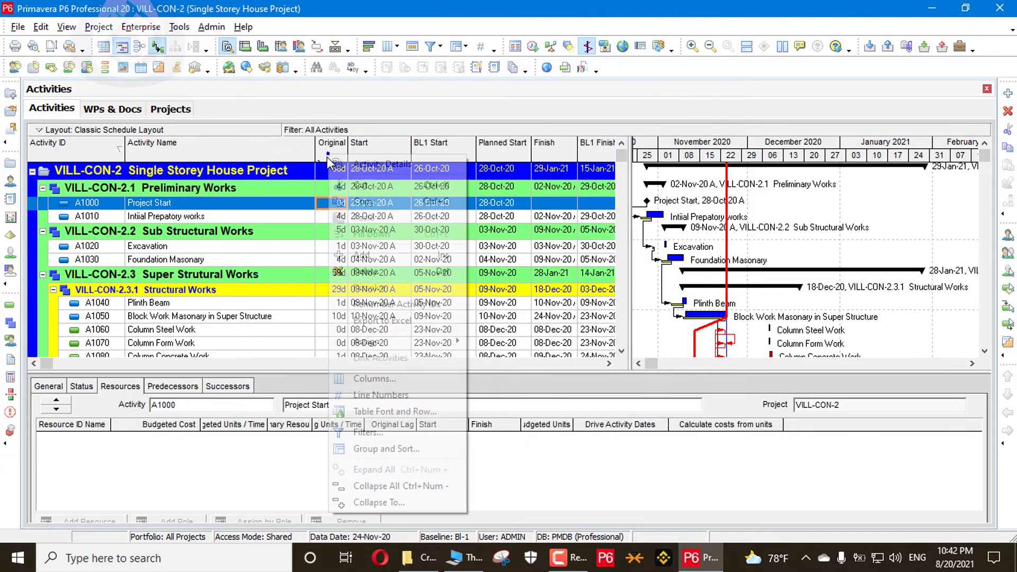
left_click(388, 379)
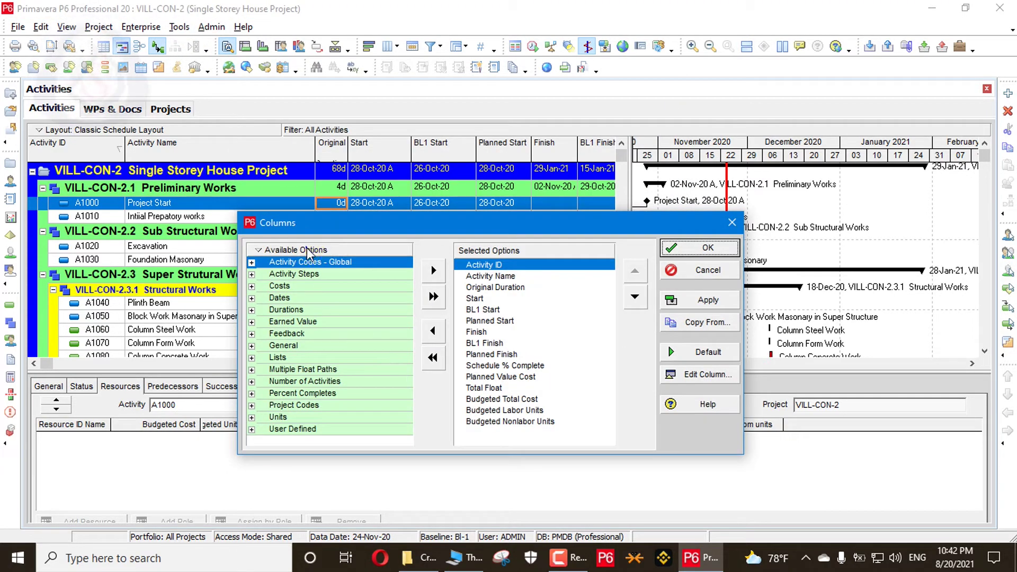
right_click(307, 246)
left_click(340, 259)
type("p")
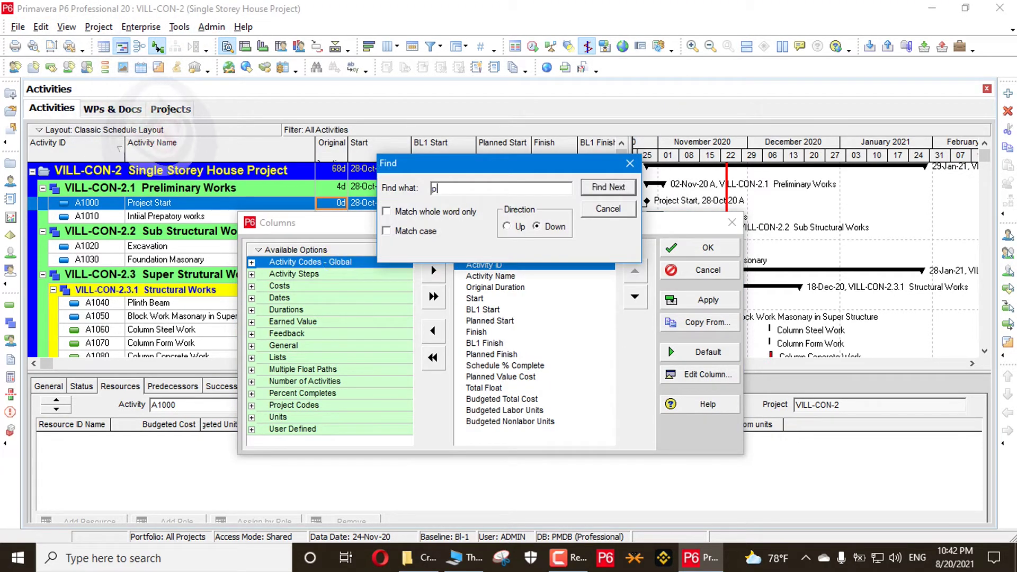
type("ublic")
key("Return")
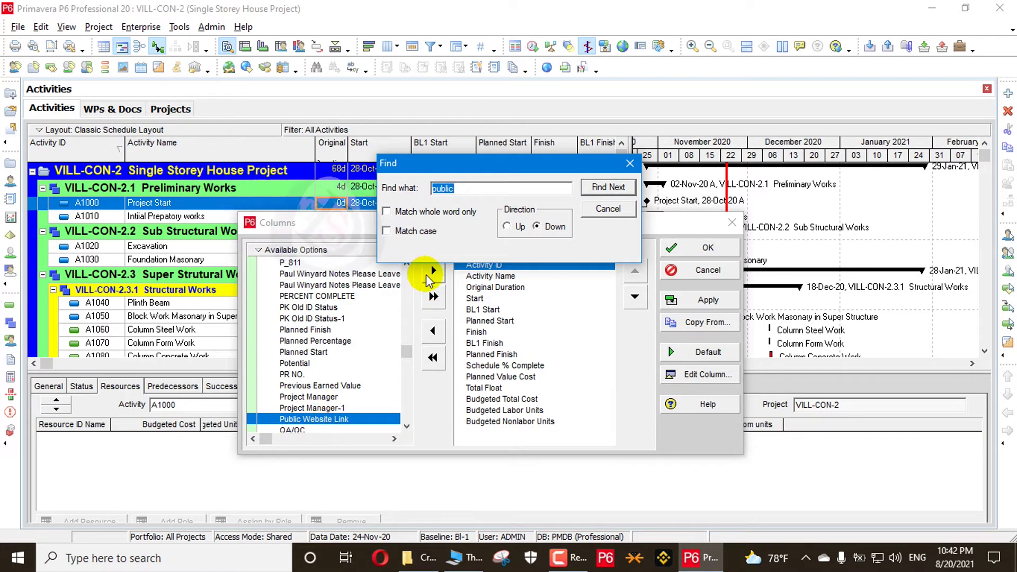
left_click(433, 270)
Position Public Website Link after Original Duration and apply the column layout
left_click(636, 296)
left_click(635, 296)
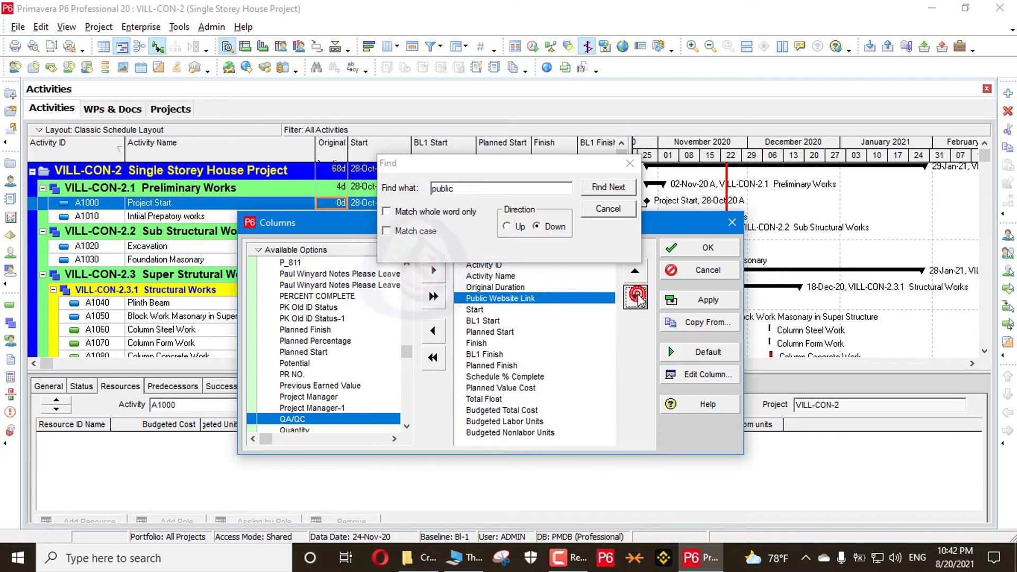
left_click(635, 296)
left_click(635, 271)
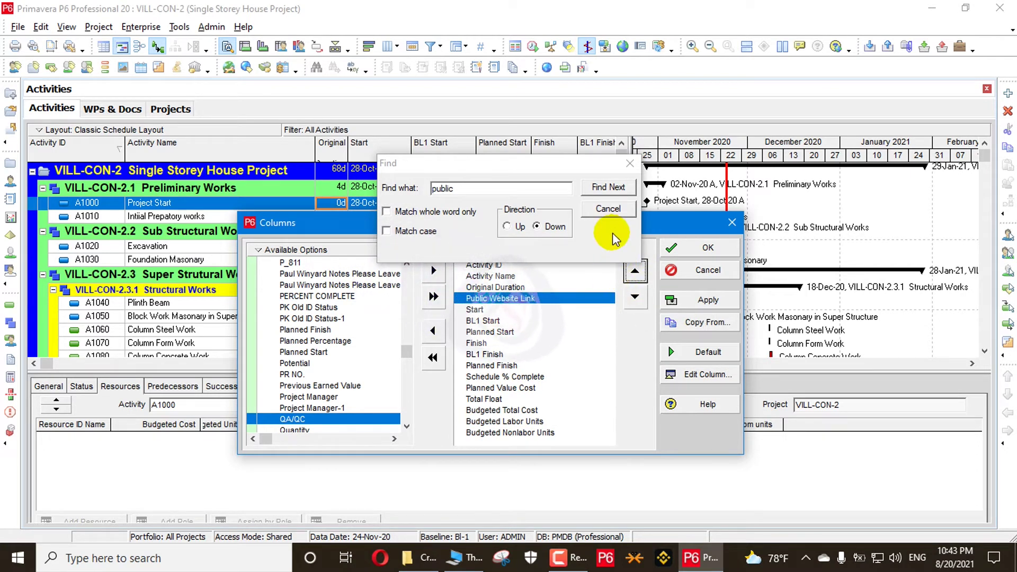
left_click(630, 163)
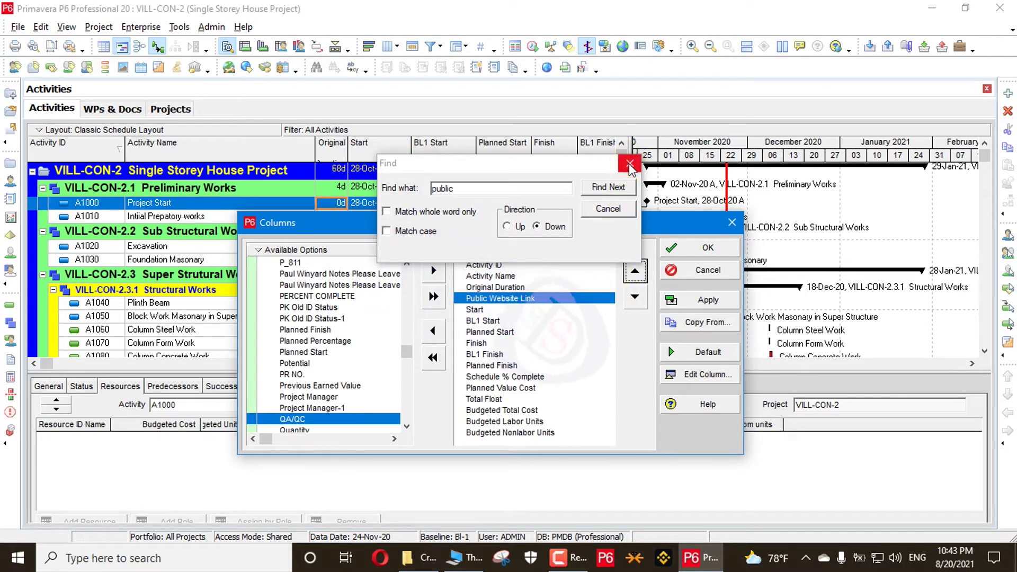
left_click(684, 299)
left_click(700, 268)
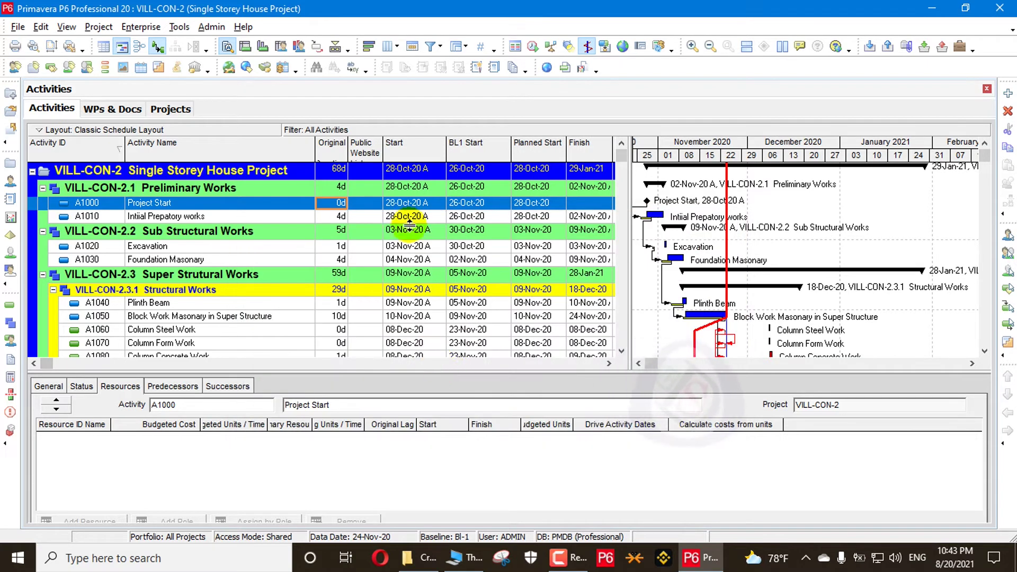
Widen the Public Website Link column and paste the mediafire.com URL into A1000's cell
left_click_drag(383, 142, 471, 143)
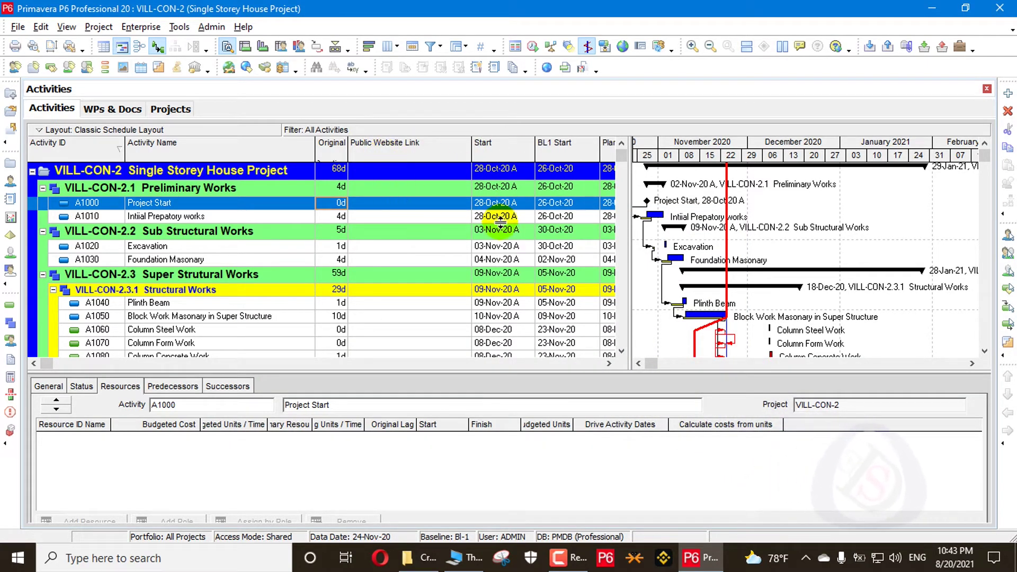
left_click(450, 208)
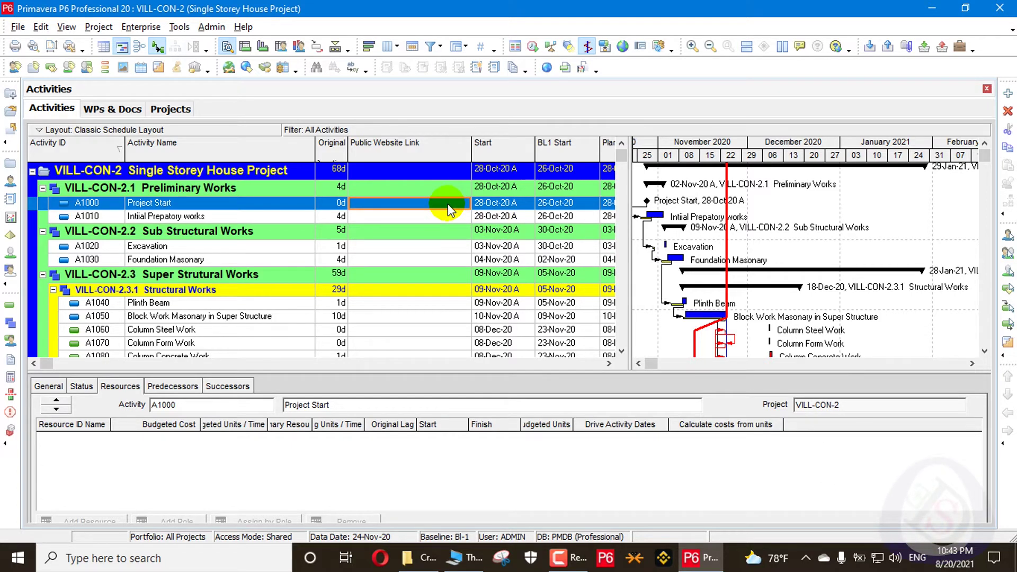
left_click(448, 205)
right_click(448, 205)
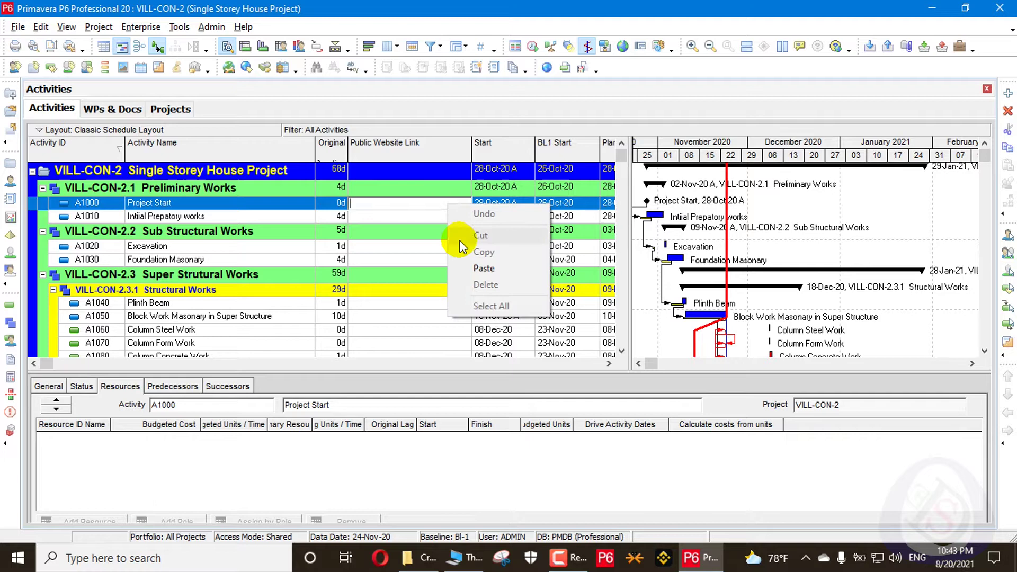
left_click(485, 269)
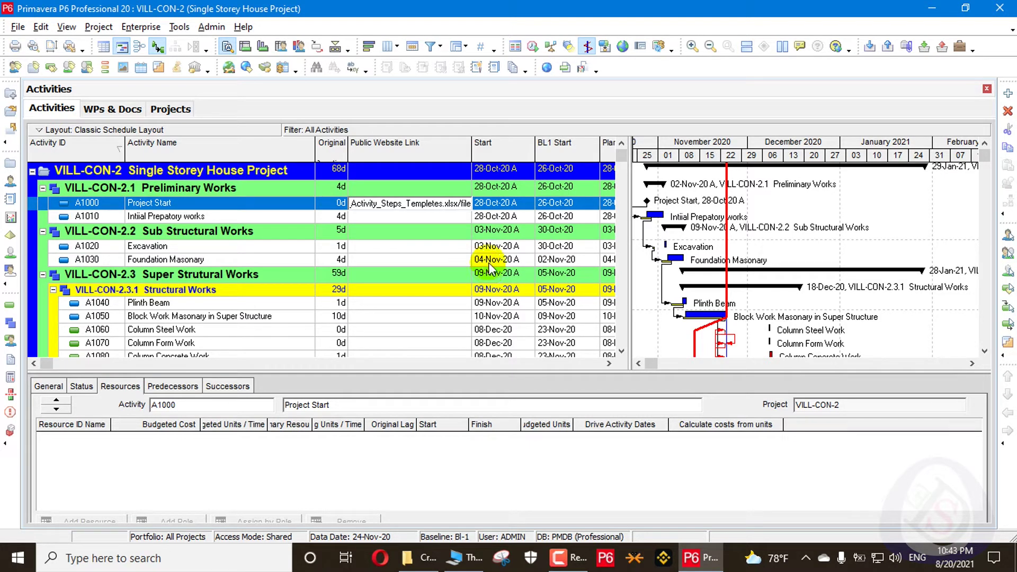
left_click(395, 220)
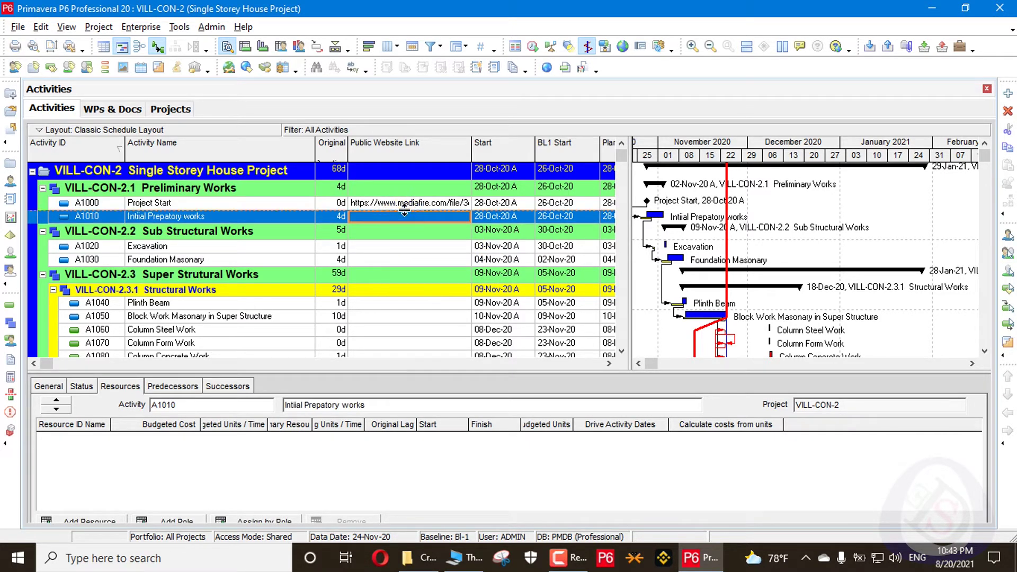
left_click(408, 203)
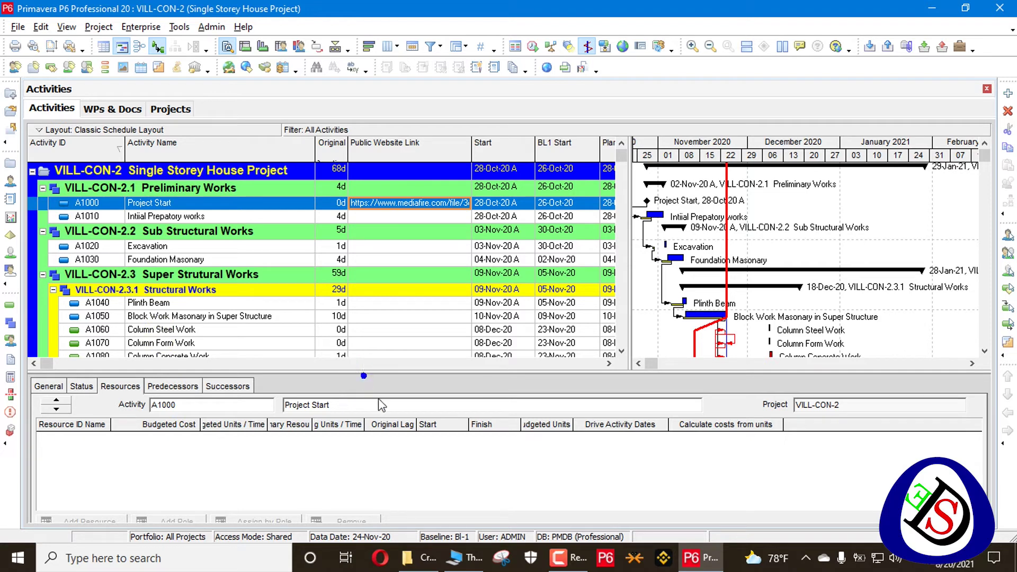
Add WPs & Docs to the activity detail tabs and switch to the WPs & Docs view
right_click(373, 379)
left_click(466, 408)
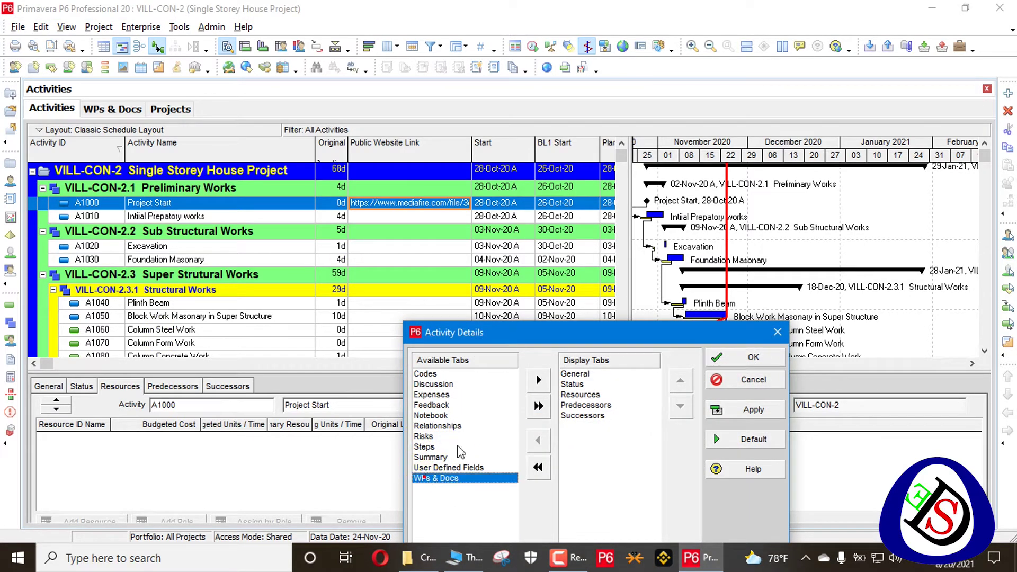
left_click(539, 381)
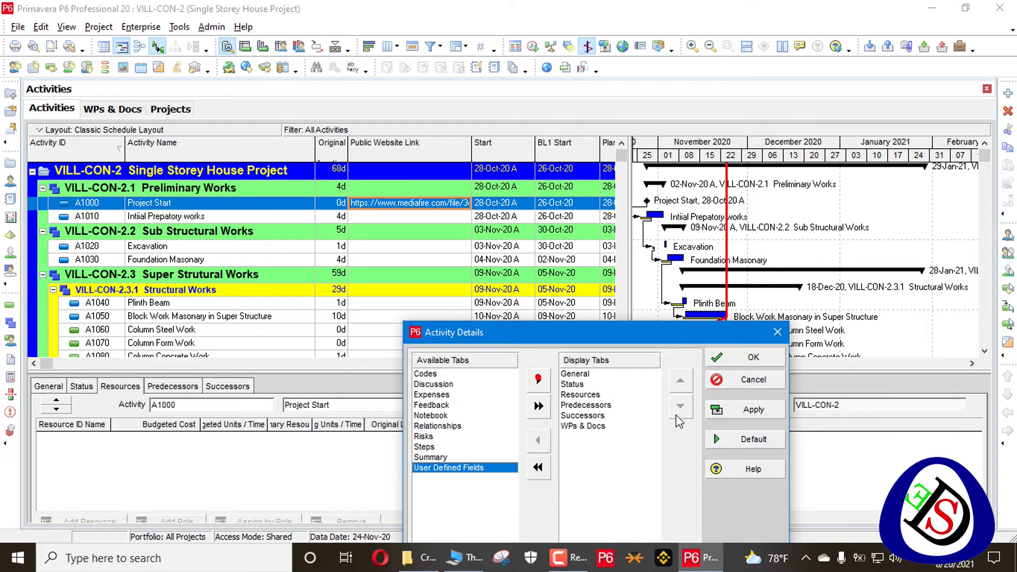
left_click(753, 358)
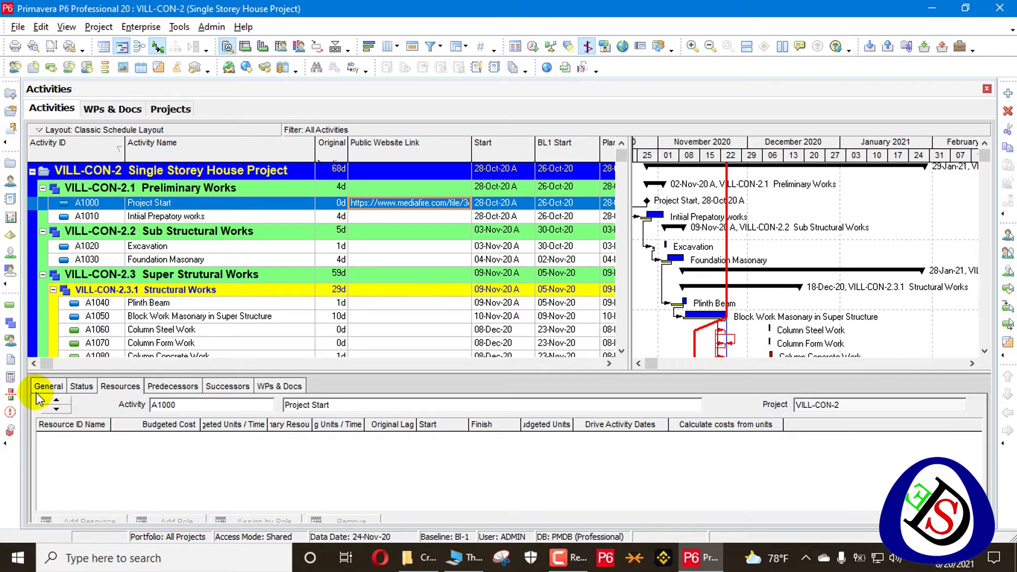
left_click(12, 362)
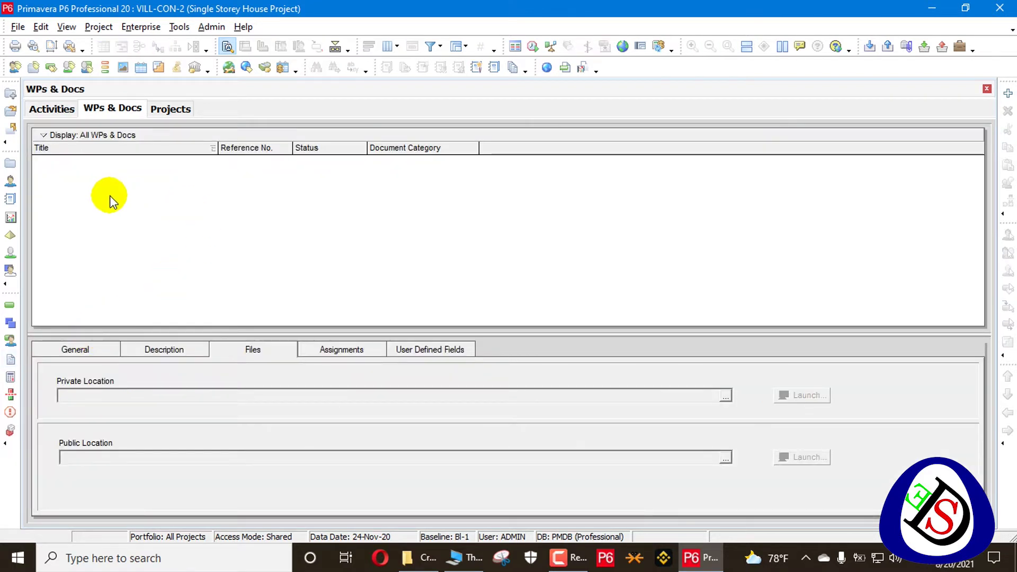
Add a new WPs & Docs document named 'My doc'
left_click(1007, 95)
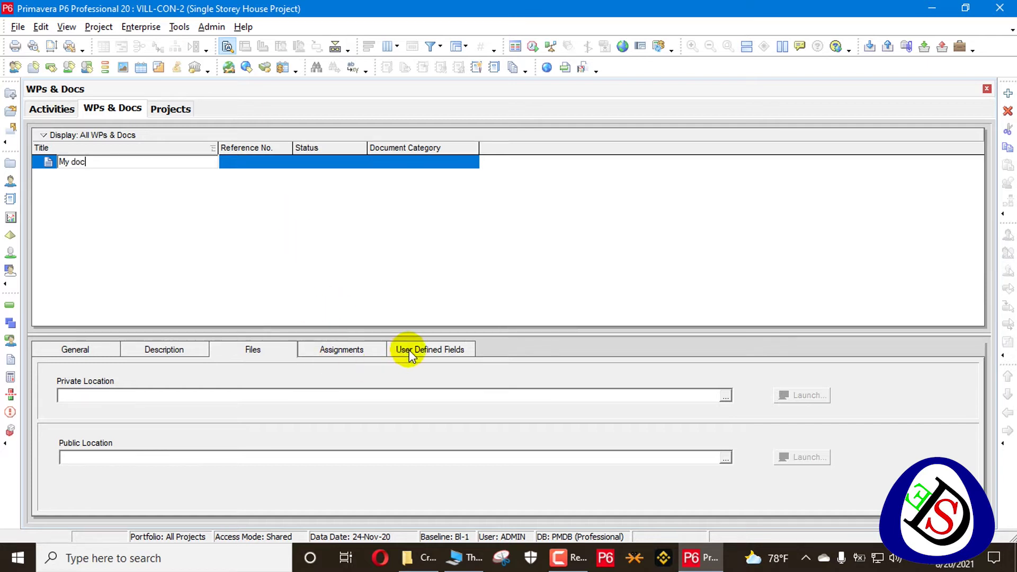
left_click(233, 349)
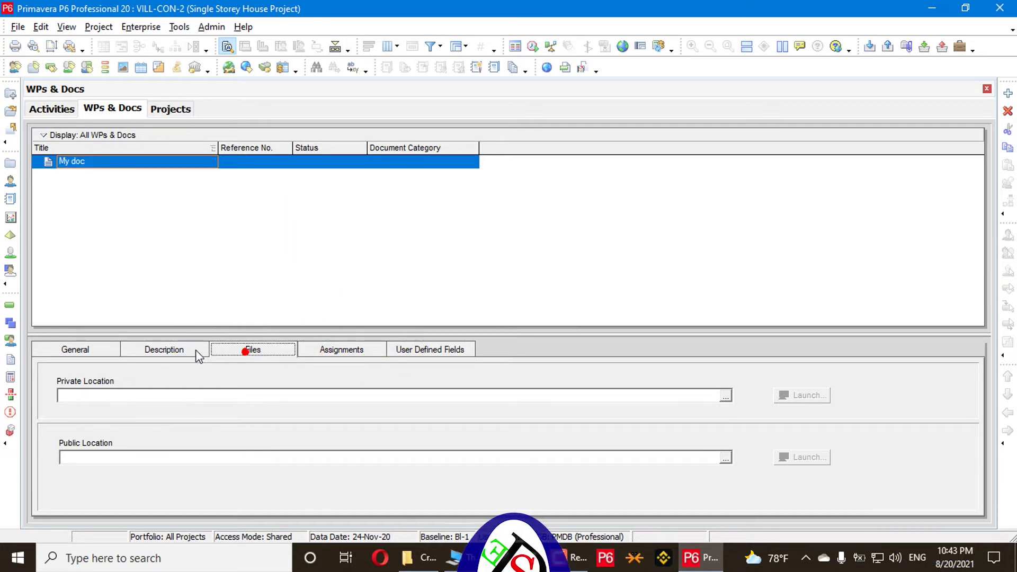
left_click(174, 350)
left_click(93, 348)
left_click(284, 351)
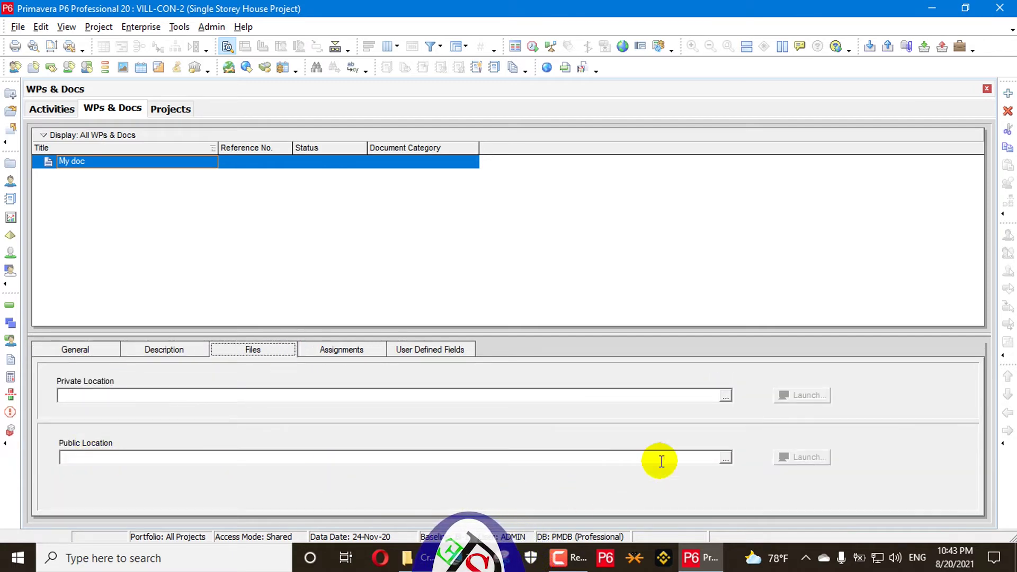
Paste the MediaFire URL as My doc's public location, try launching it, and dismiss the denial
left_click(692, 457)
type("https://www.mediafire.com/file/3d26b2prw97gxlh/Update_Prpgress_Using_Activity_Steps_in_Primavera_P6_Activity_Steps_Templetes.xlsx/file")
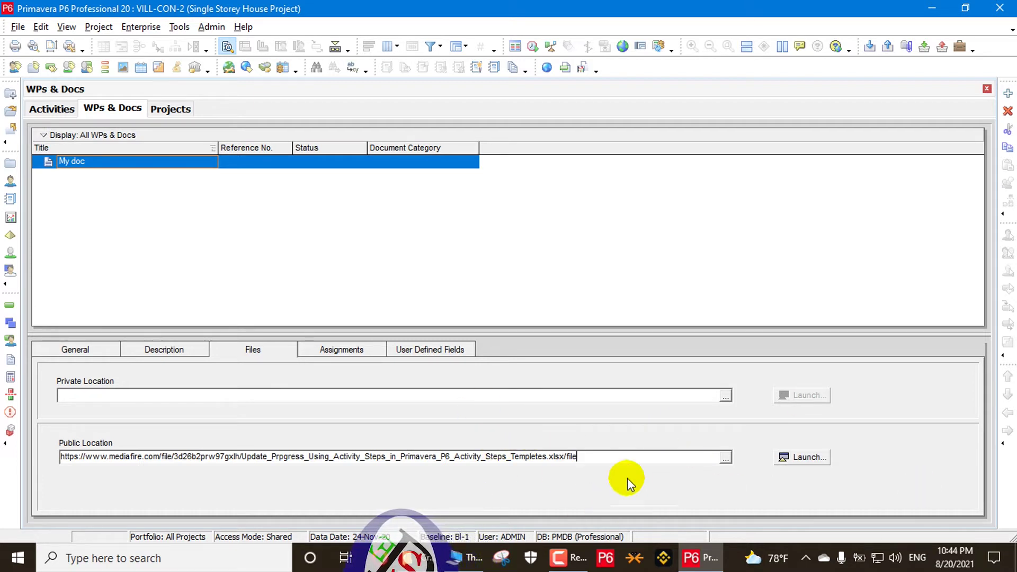
left_click(806, 460)
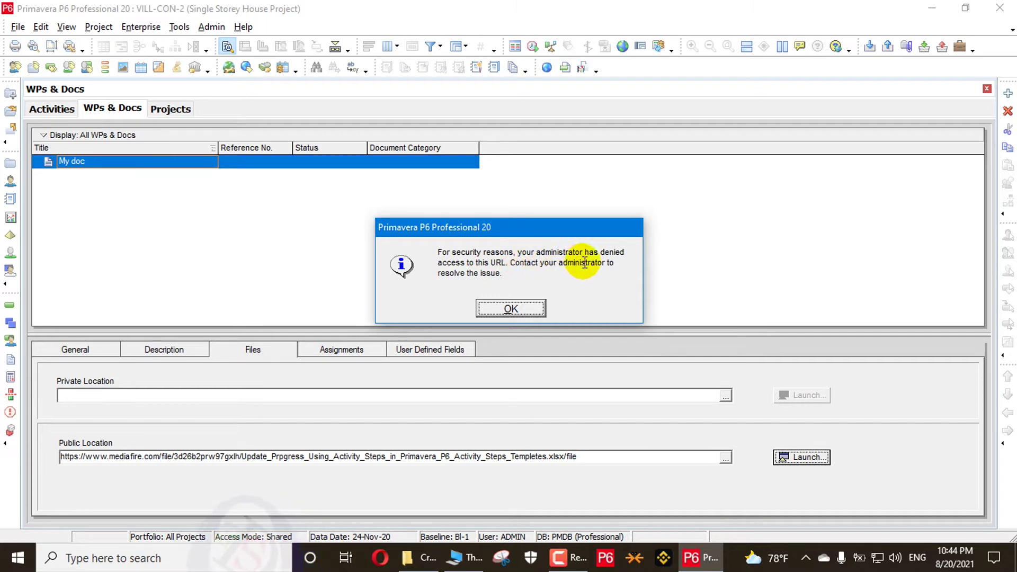
left_click(510, 307)
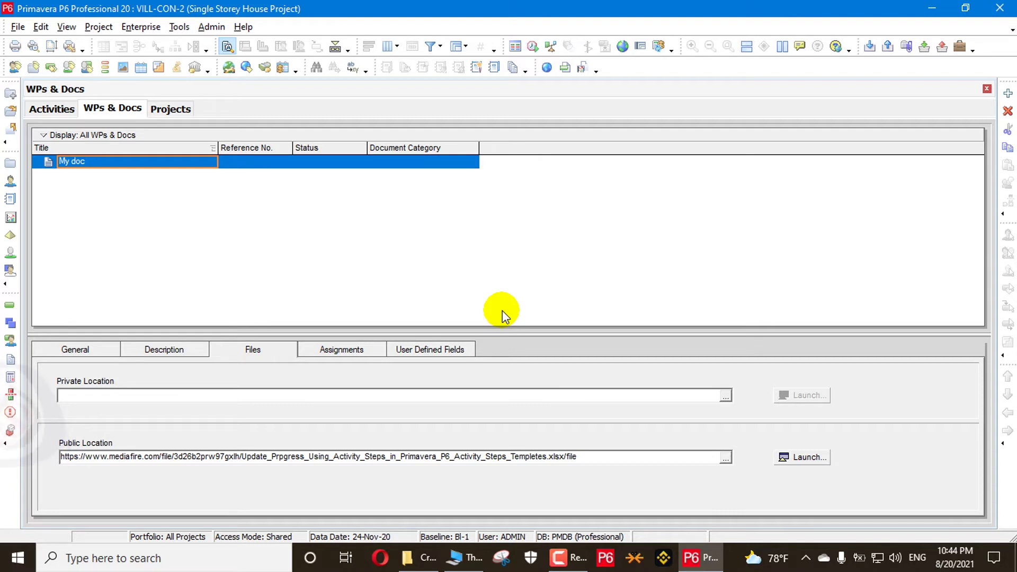
Try launching A1000's Public Website Link hyperlink, dismiss the denial, and go to Projects
left_click(52, 110)
double_click(445, 203)
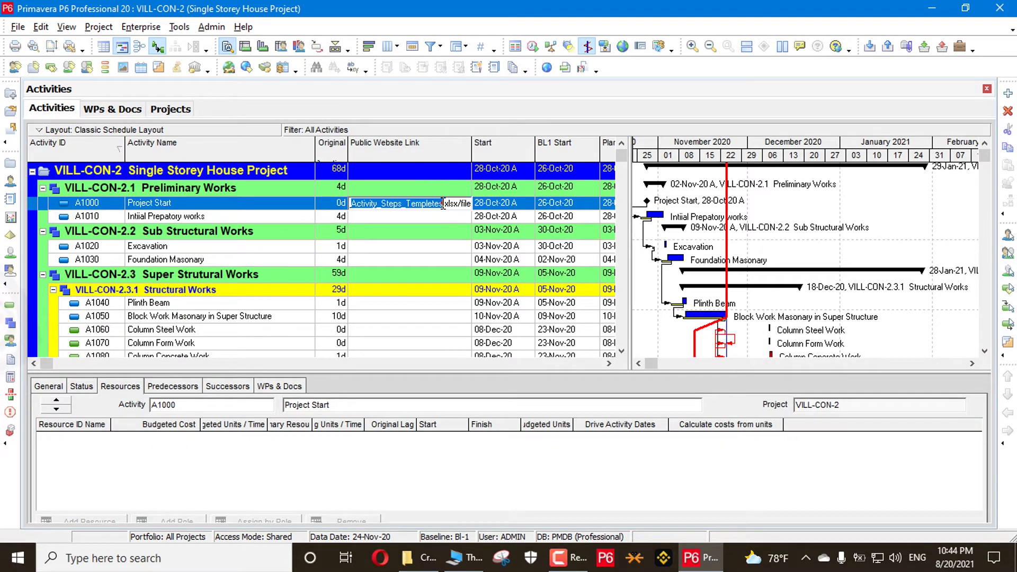
right_click(440, 201)
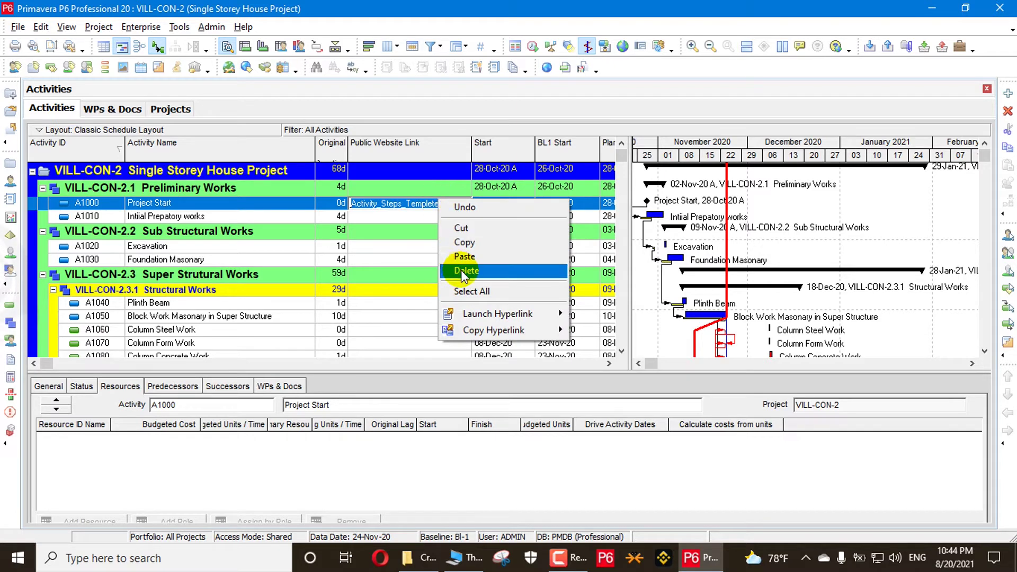
left_click(488, 317)
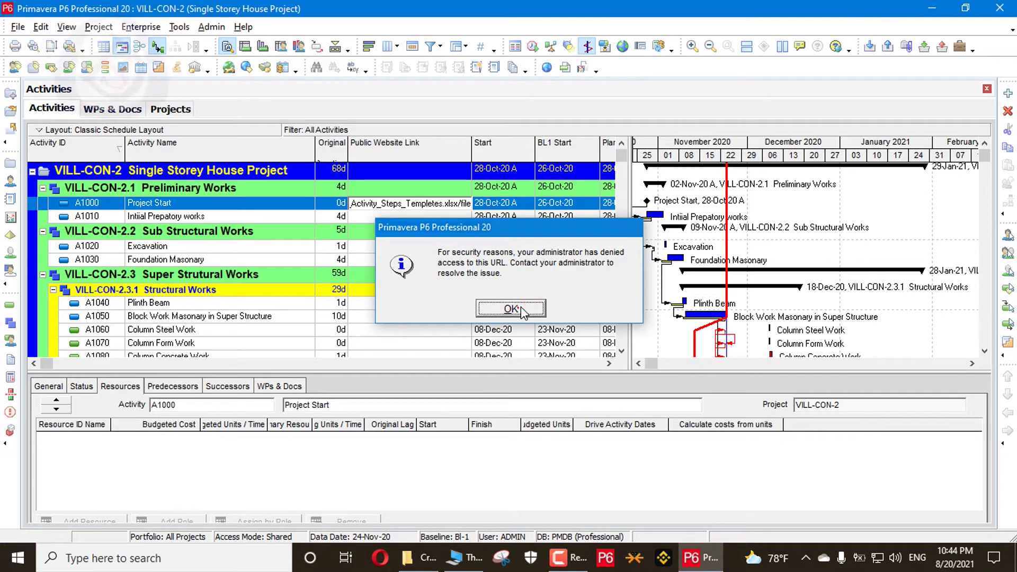
left_click(511, 309)
left_click(175, 108)
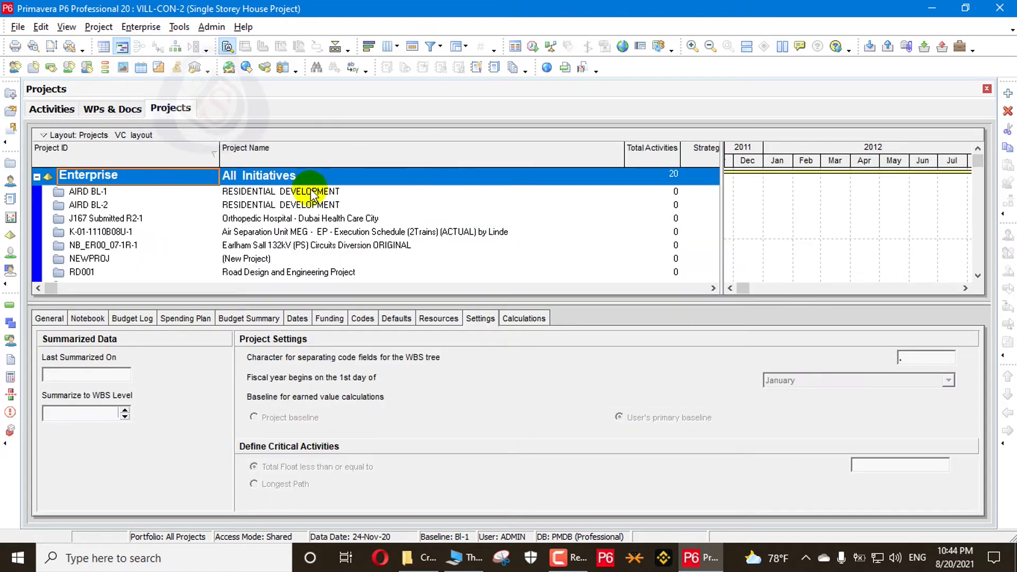
Open User Defined Fields and show the fields defined for Projects
left_click(140, 27)
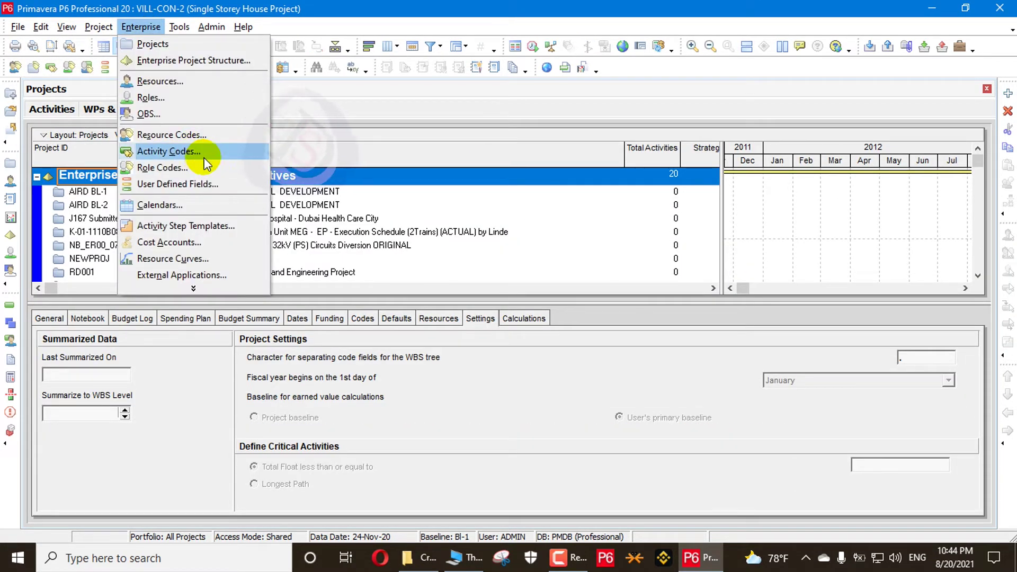
left_click(194, 288)
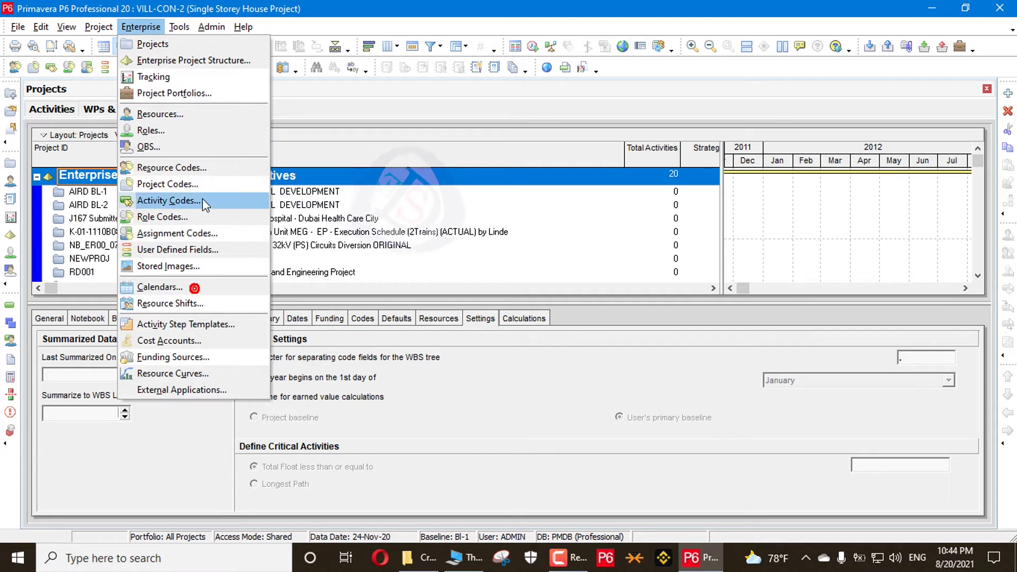
left_click(203, 259)
left_click(388, 144)
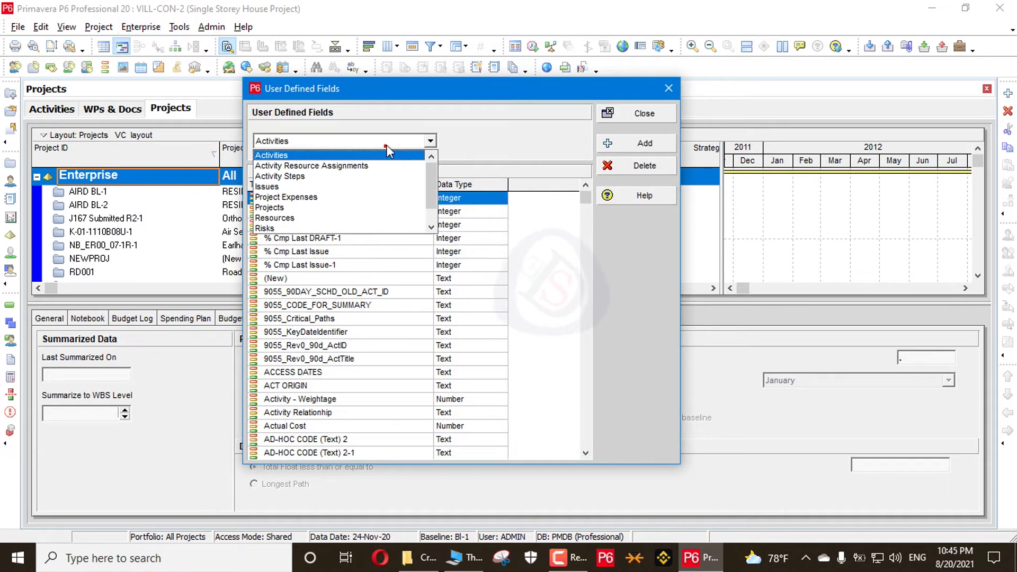
left_click(367, 208)
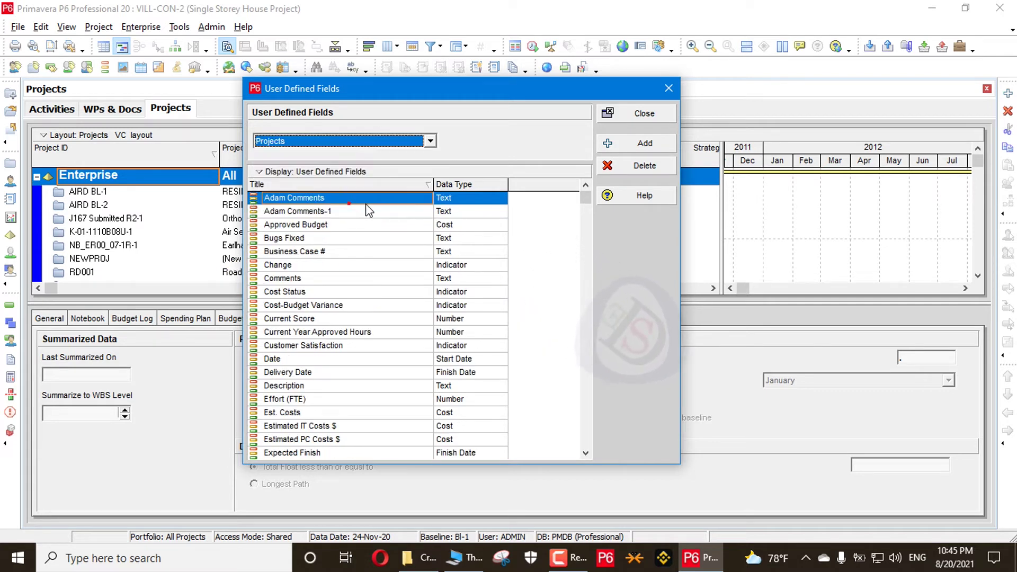
Add a new Text project field titled 'Web link' and close the manager
left_click(640, 143)
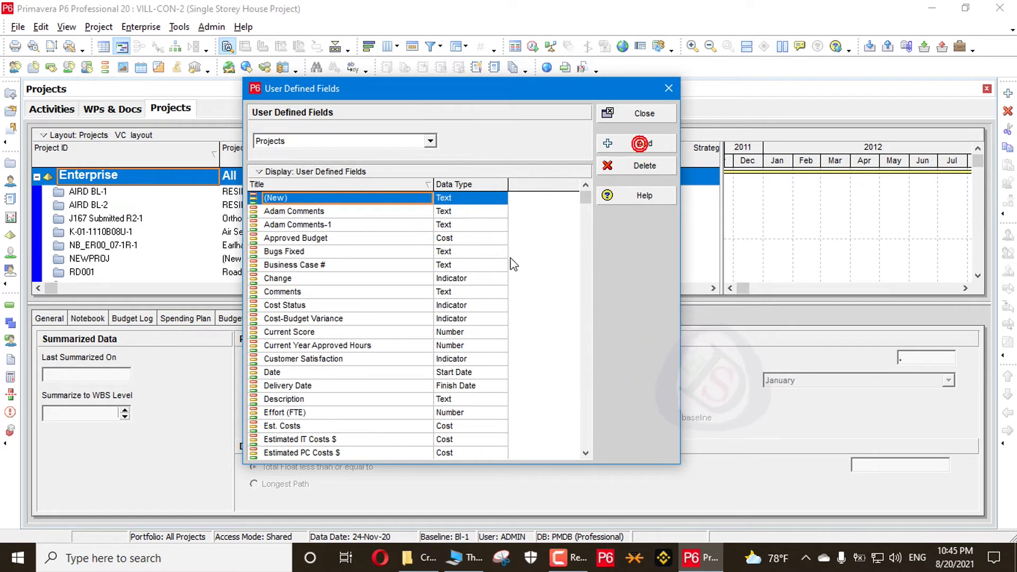
left_click(288, 197)
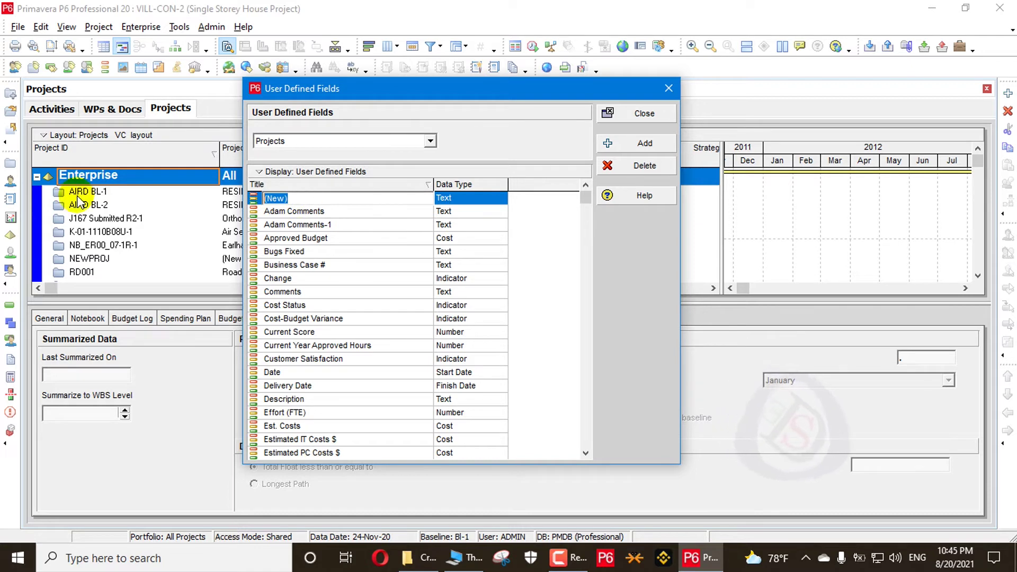
type("Web")
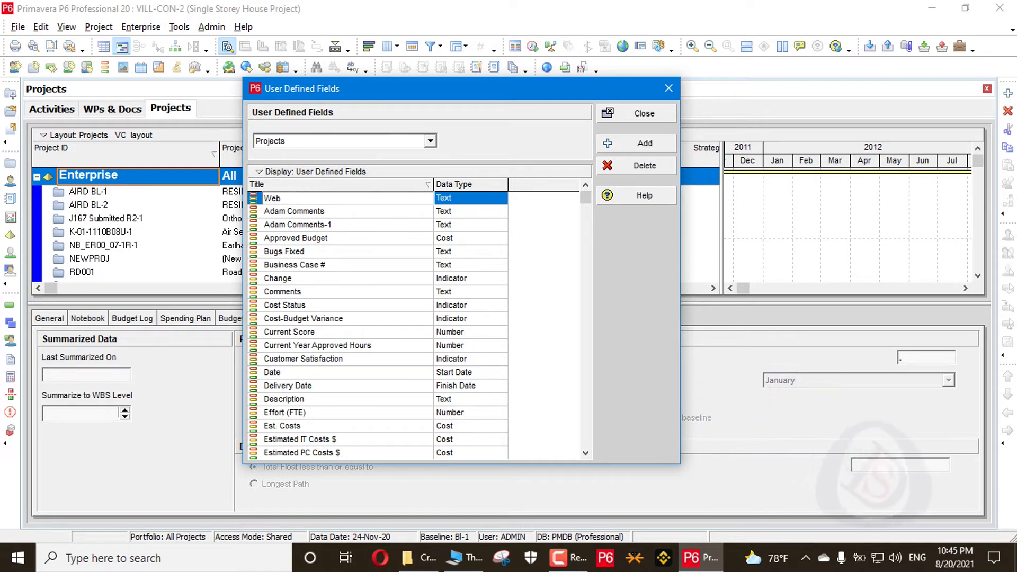
type(" link")
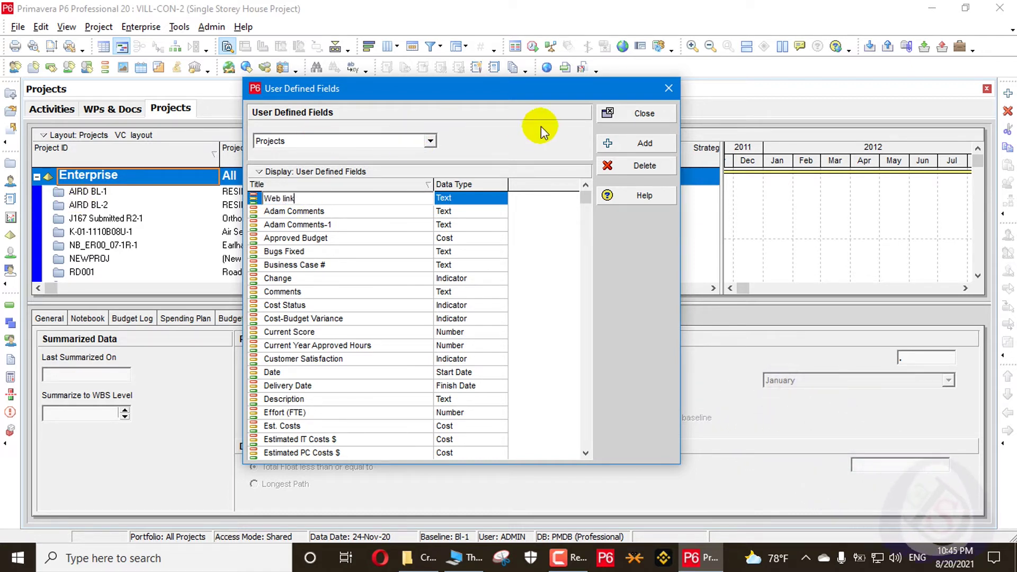
left_click(642, 114)
Search the project columns for 'web' and add the Web link column
right_click(481, 153)
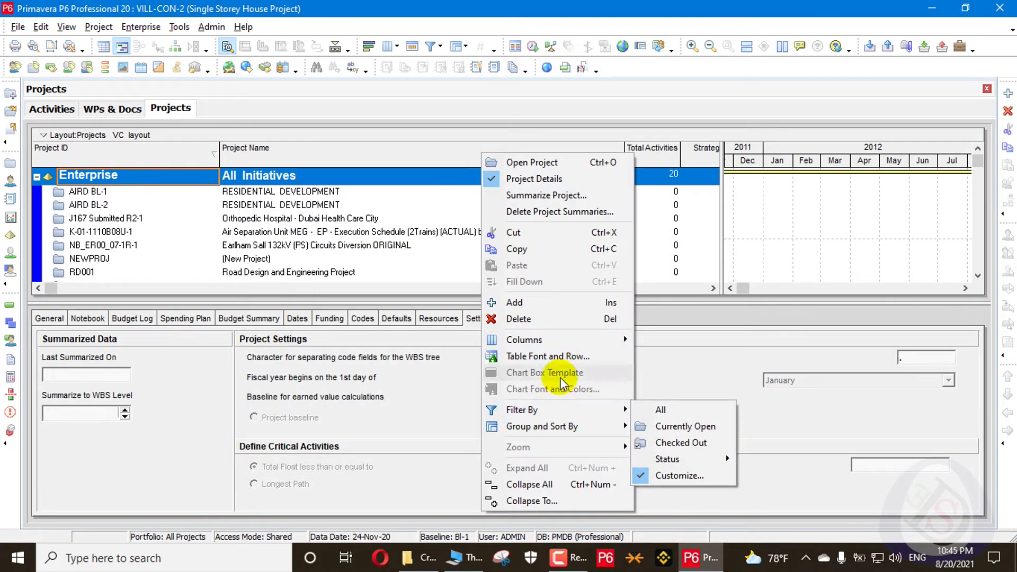
mouse_move(569, 339)
left_click(712, 389)
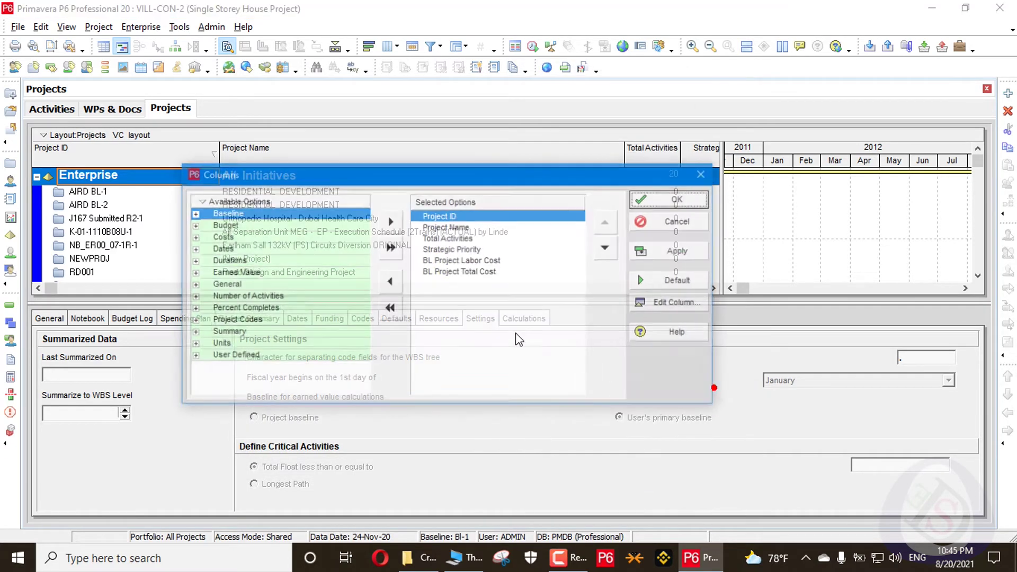
right_click(331, 195)
left_click(339, 201)
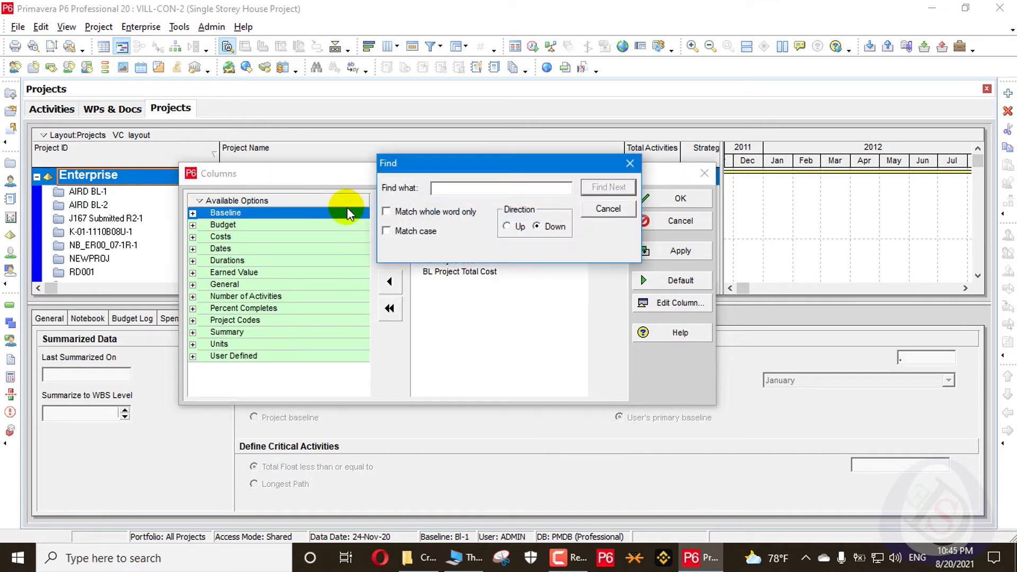
type("web")
key("Return")
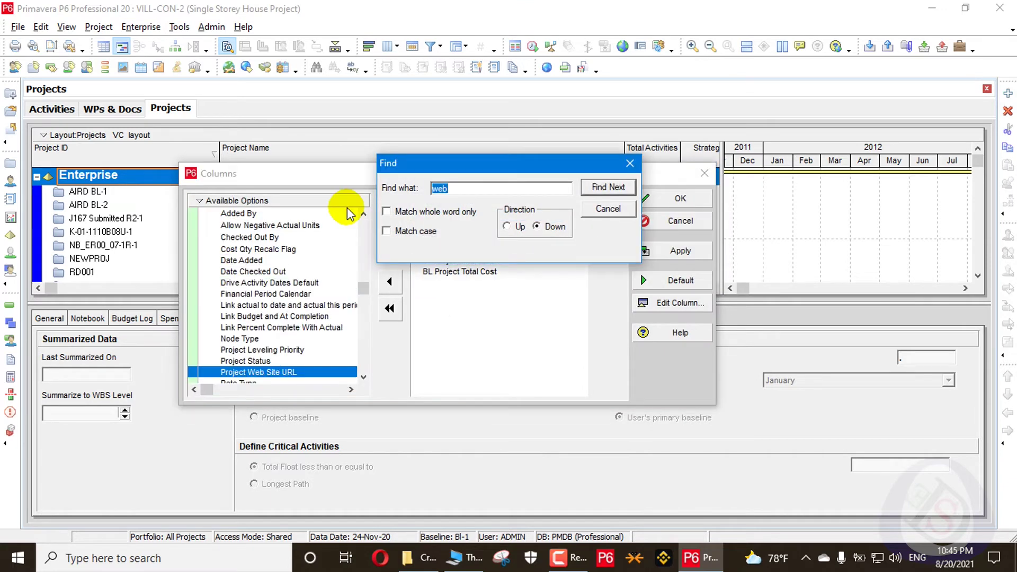
key("Return")
key("Return")
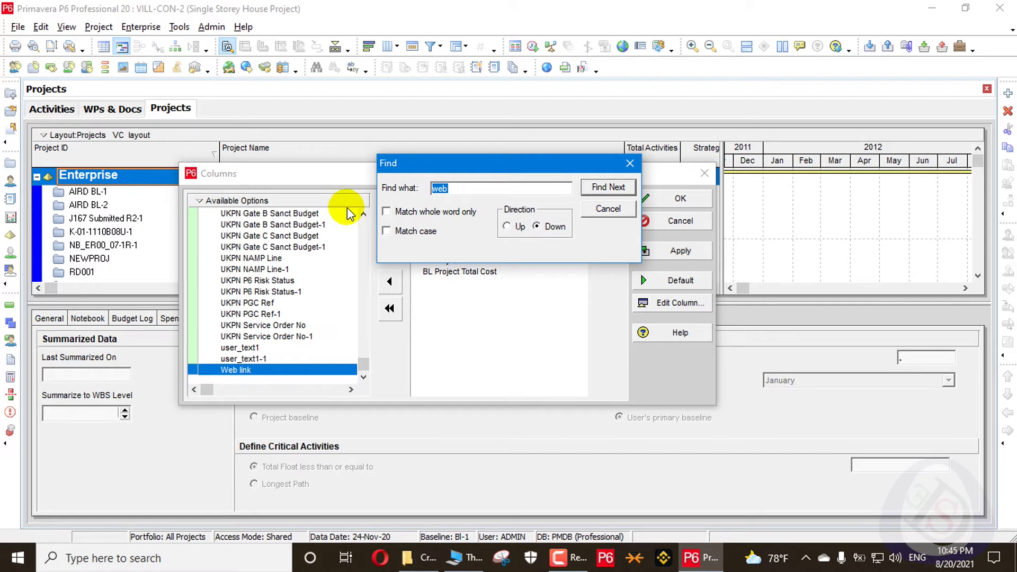
left_click_drag(492, 160, 523, 57)
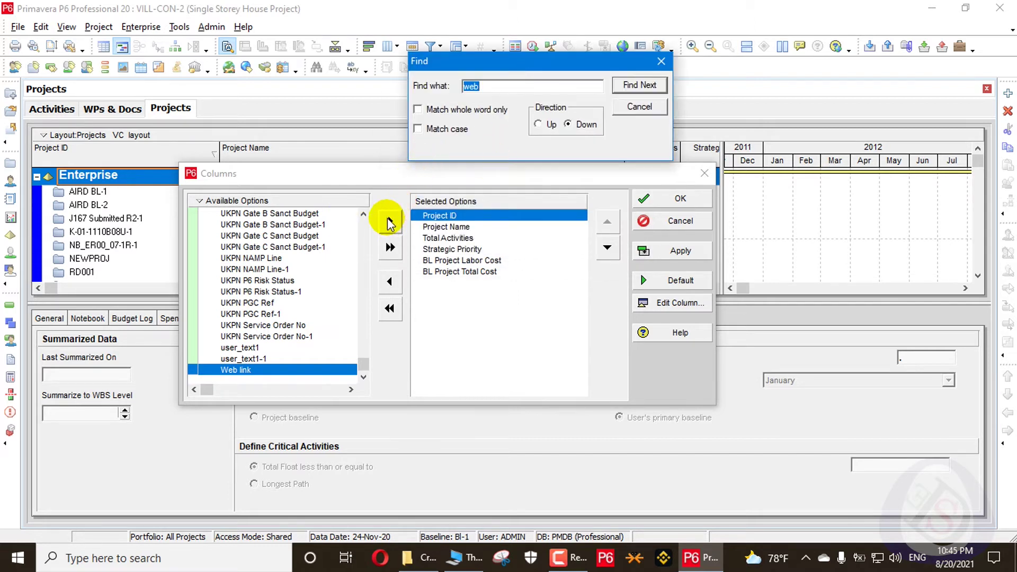
left_click(390, 221)
left_click(680, 257)
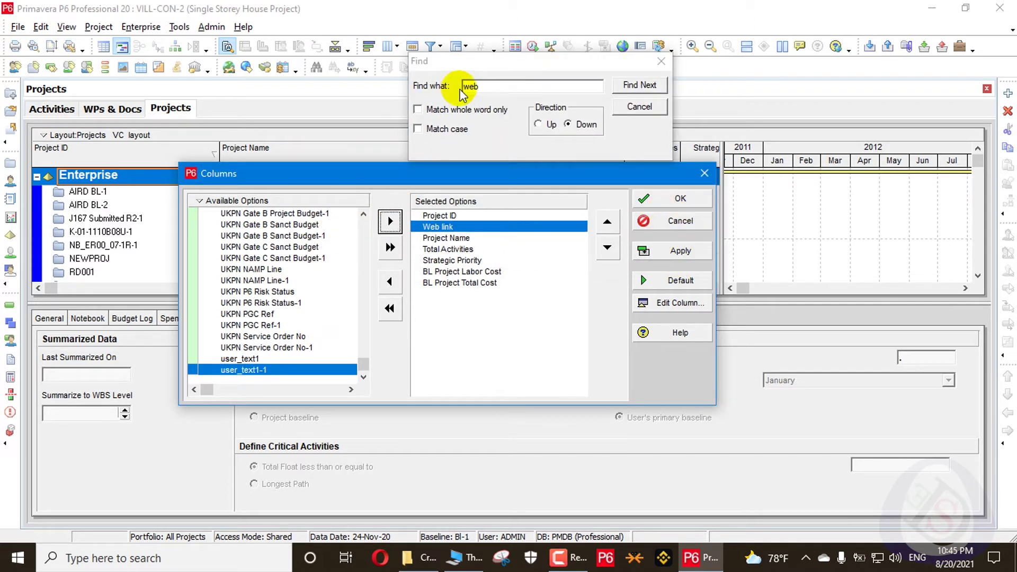
Add Project Web Site URL, then remove it again, keeping only Web link
left_click(490, 87)
key("Return")
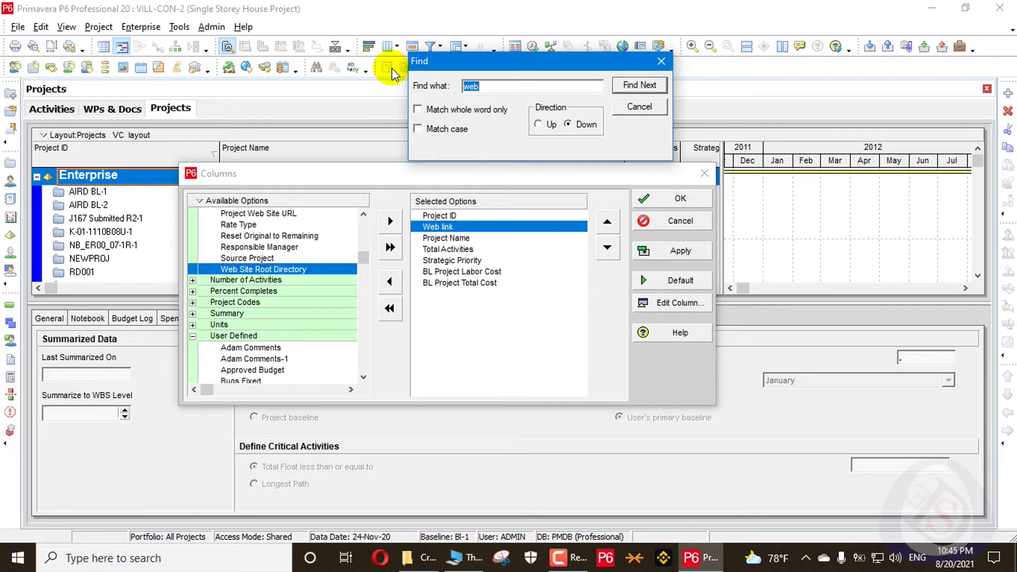
left_click(279, 213)
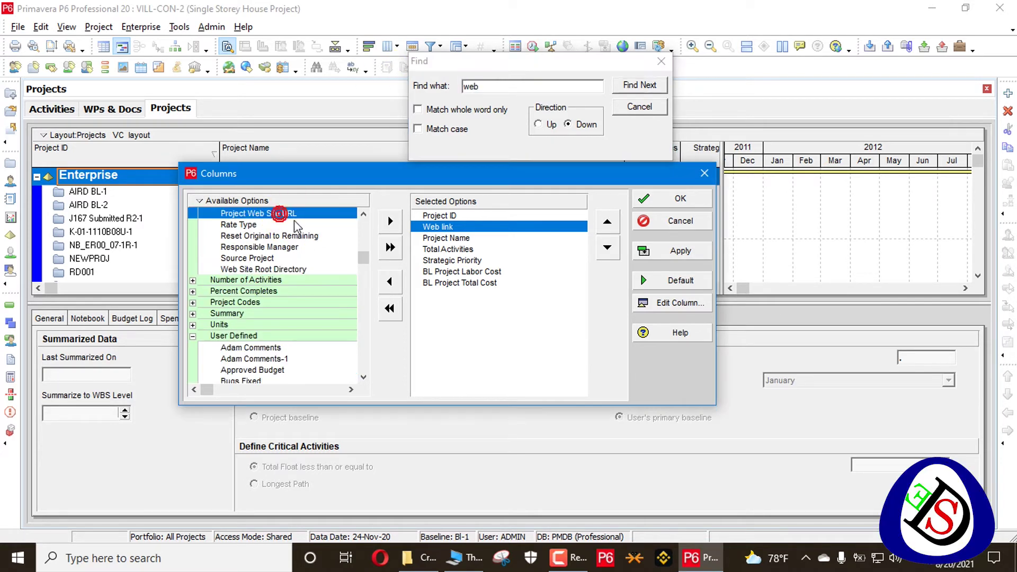
left_click(389, 221)
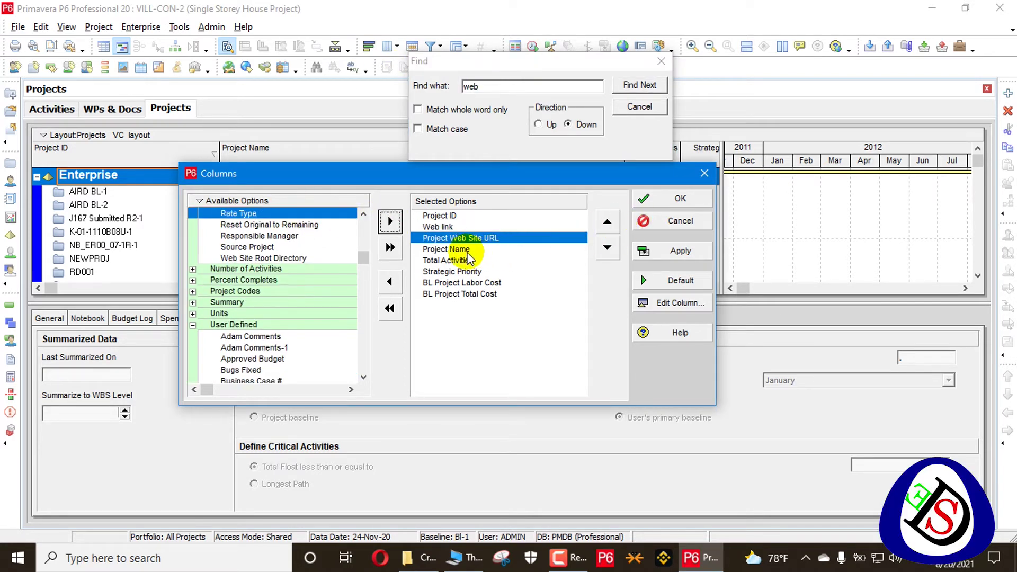
left_click(437, 226)
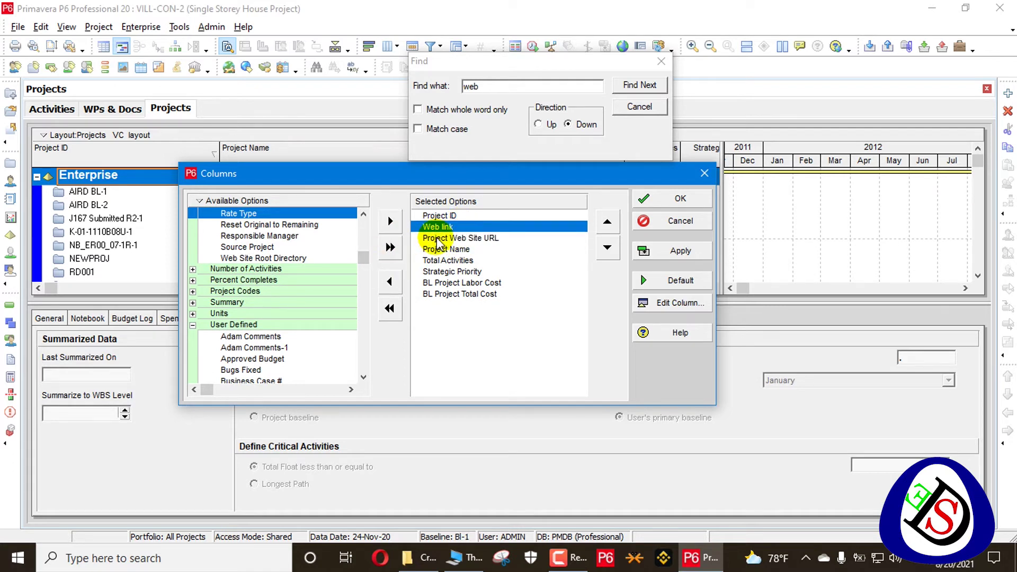
left_click(470, 238)
left_click(390, 284)
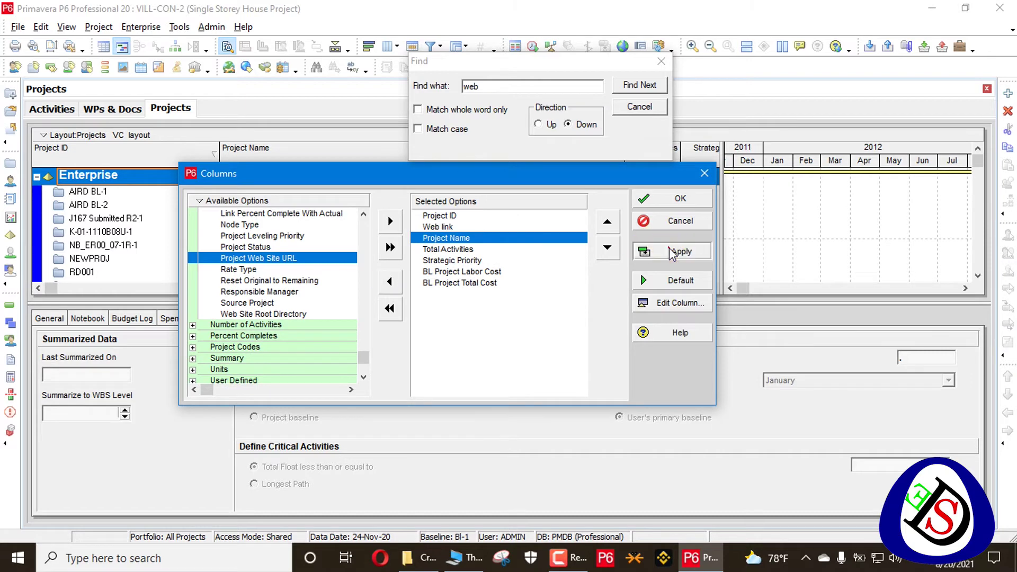
left_click(657, 199)
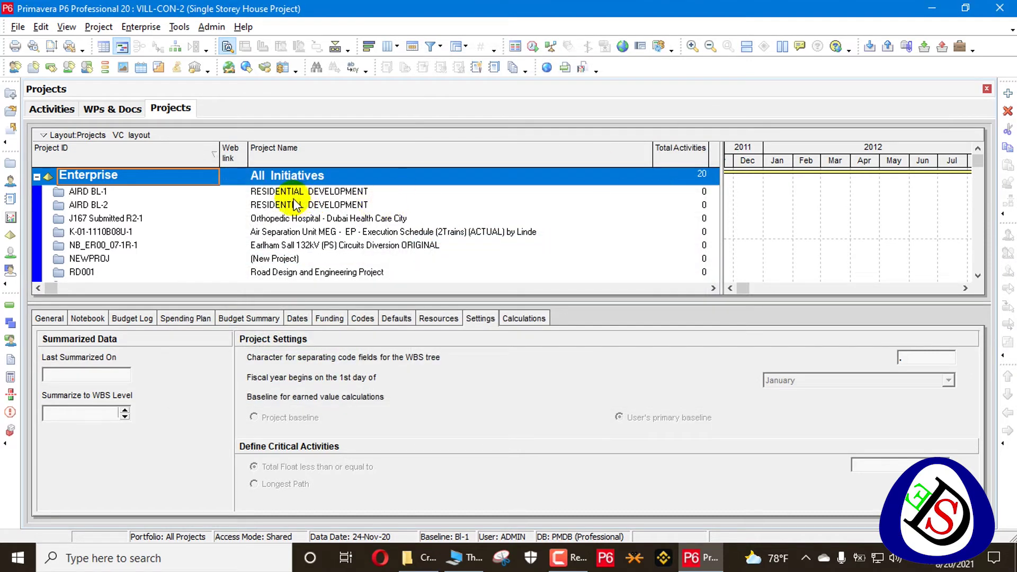
Widen the Web link column and paste the MediaFire URL into AIRD BL-1's cell
left_click_drag(249, 155, 348, 153)
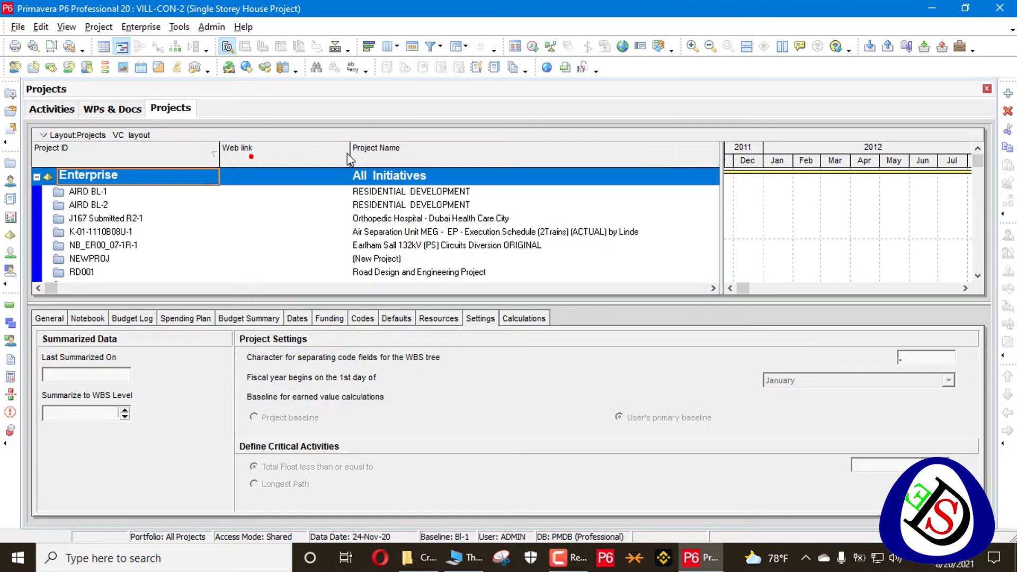
left_click(290, 193)
right_click(291, 193)
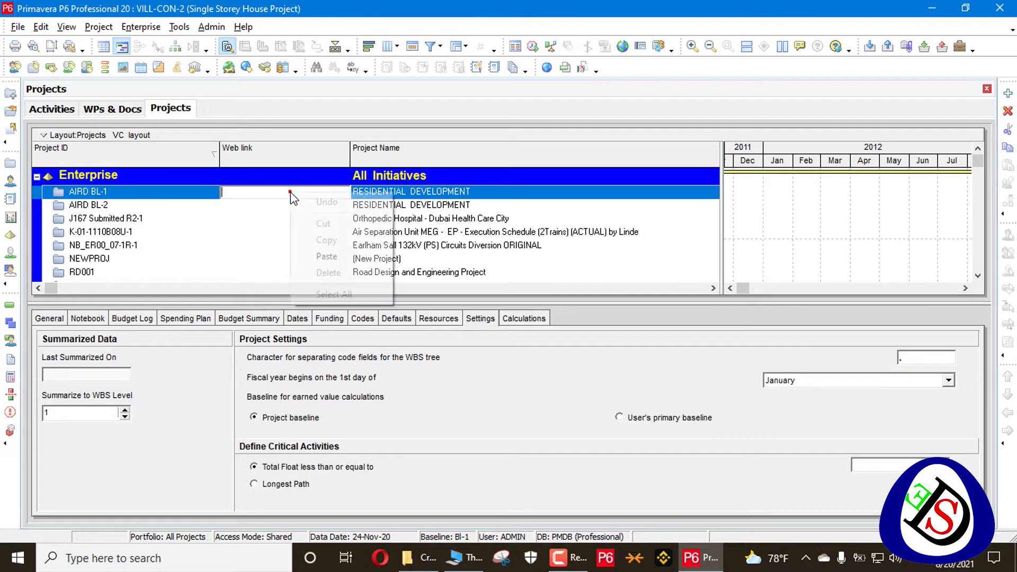
left_click(341, 261)
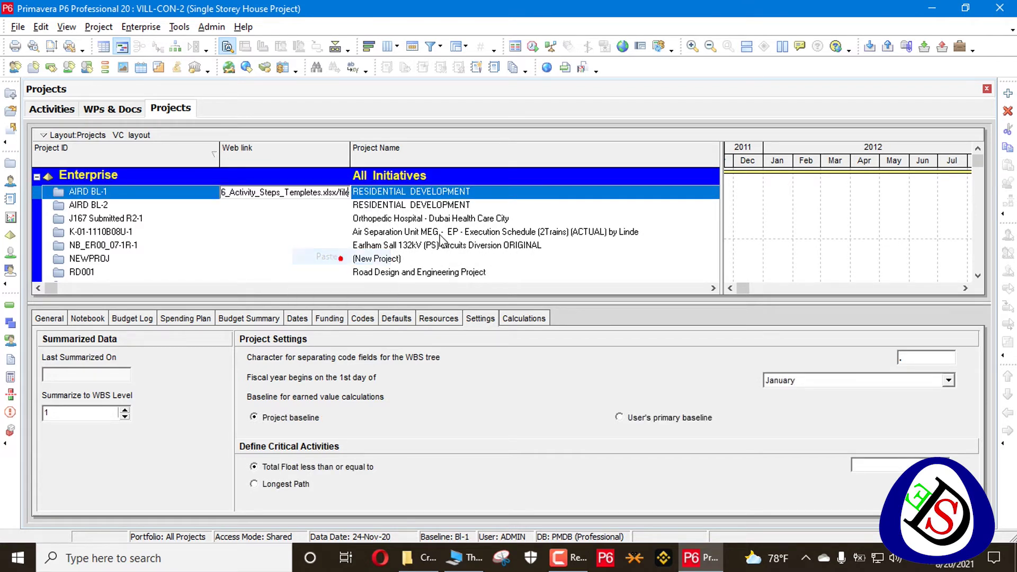
left_click(439, 233)
Launch AIRD BL-1's Web link hyperlink and dismiss the access-denied message
left_click(285, 193)
left_click(286, 192)
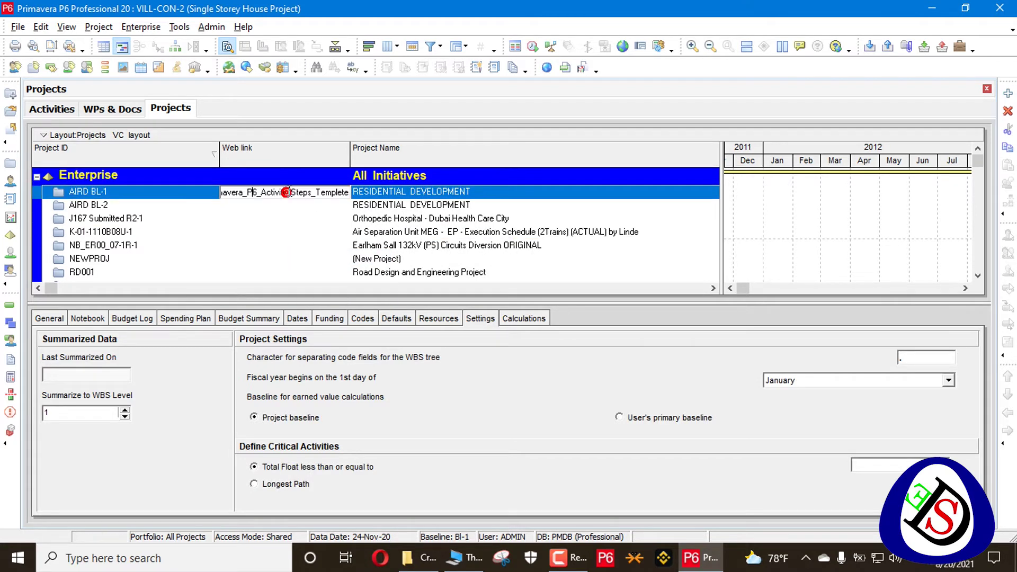
right_click(289, 194)
mouse_move(344, 306)
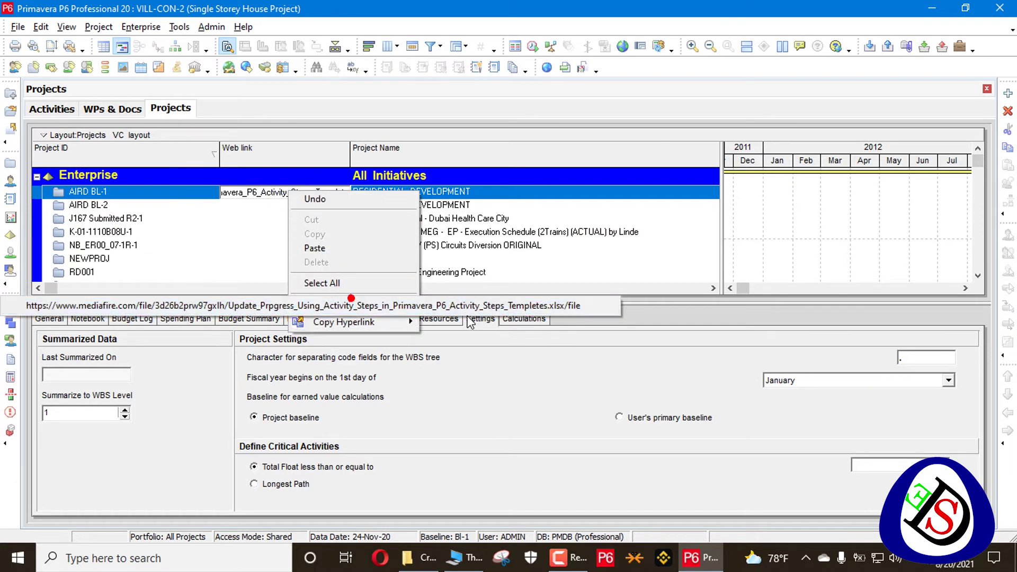
left_click(473, 305)
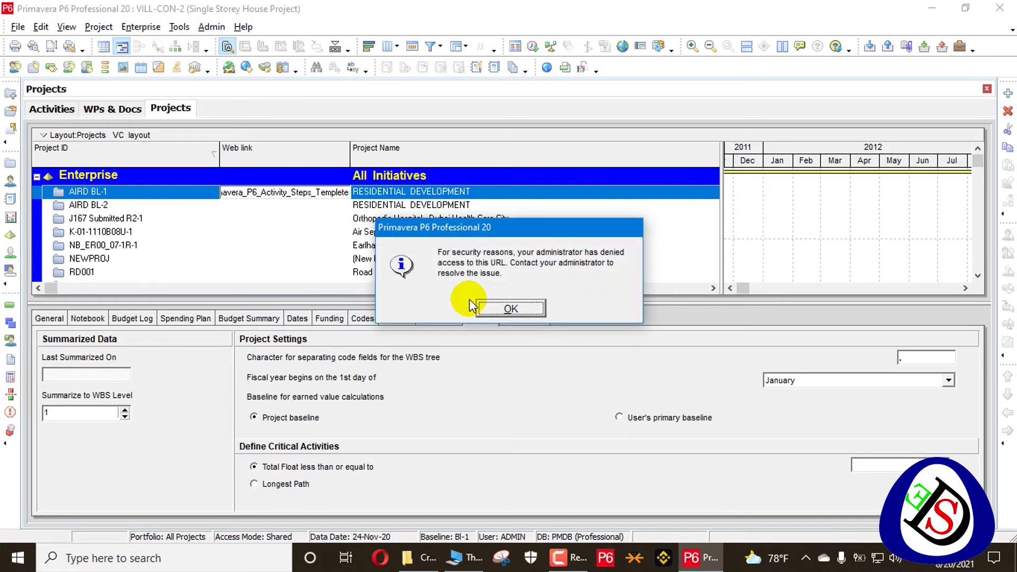
left_click(516, 307)
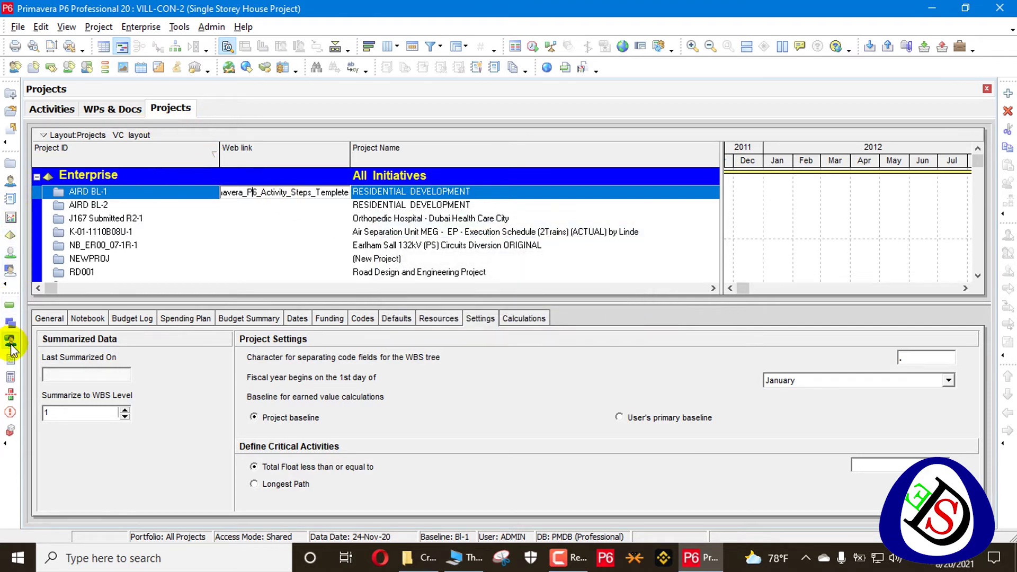
right_click(284, 146)
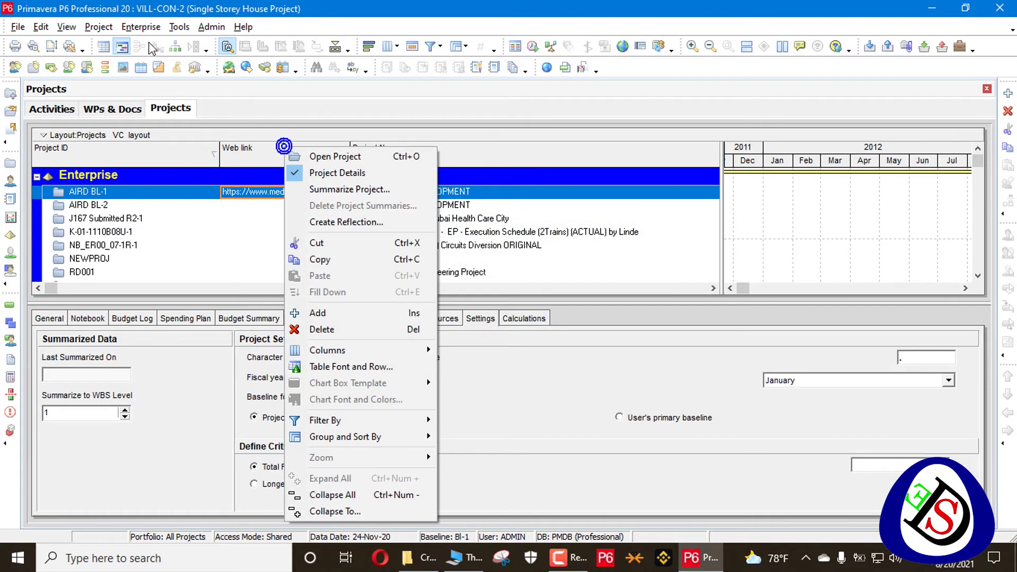
left_click(149, 29)
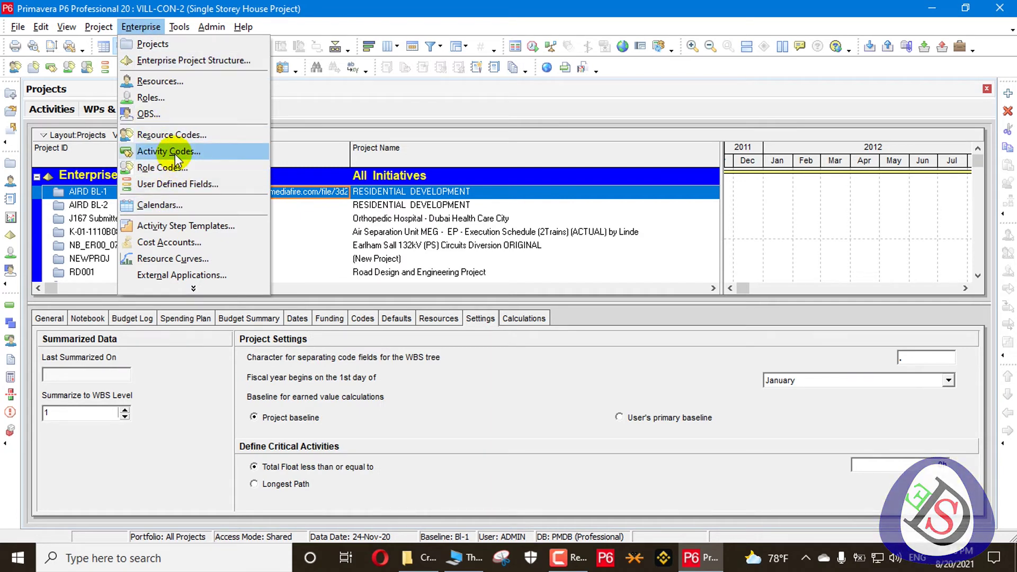
left_click(189, 183)
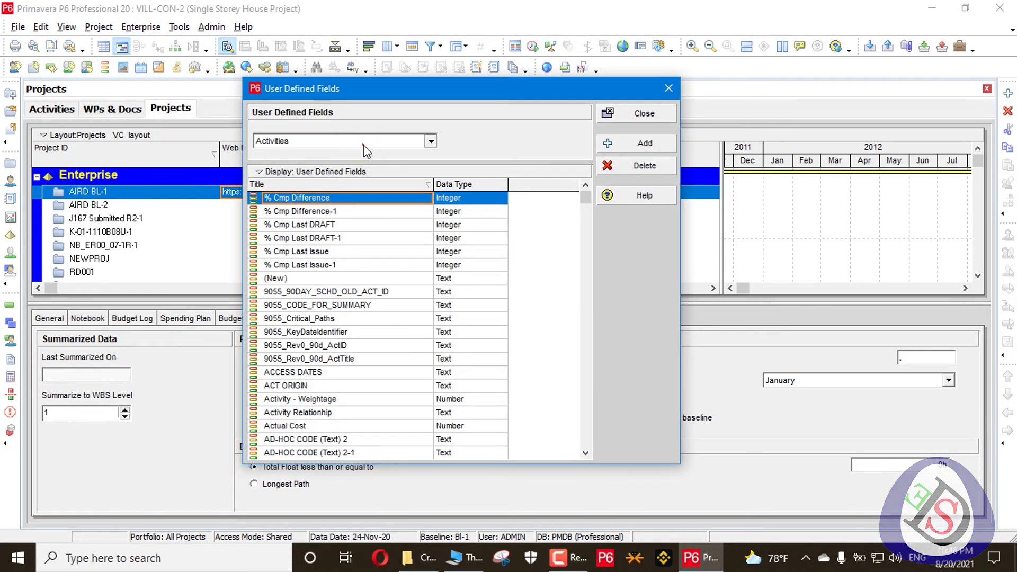
left_click(364, 143)
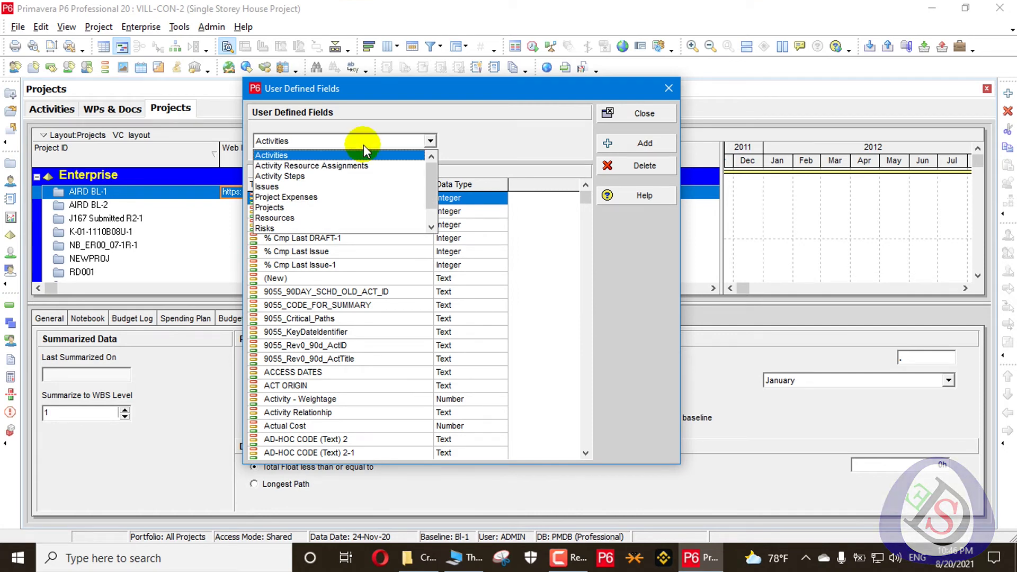
scroll(338, 195, "down", 1)
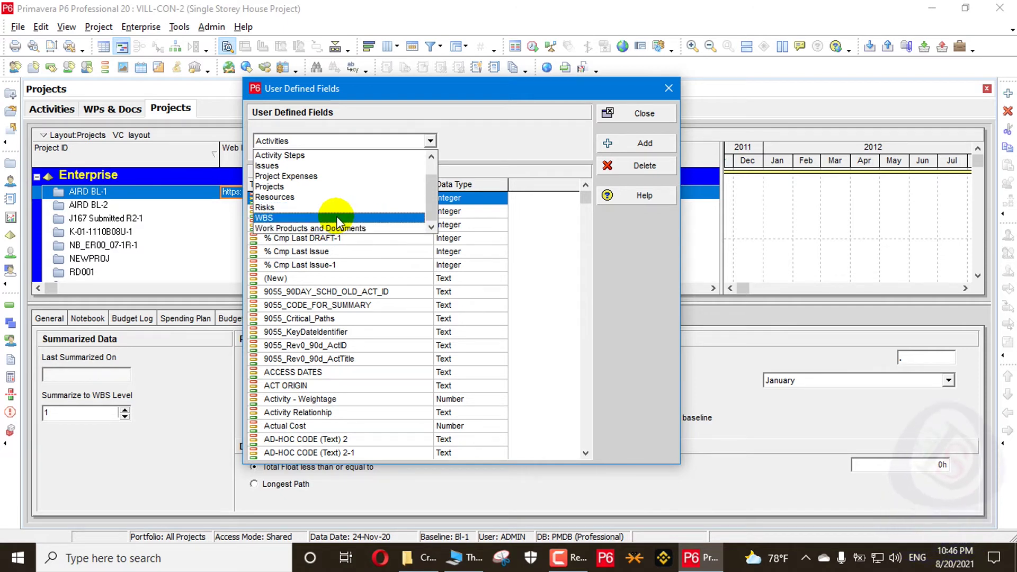
scroll(304, 220, "up", 1)
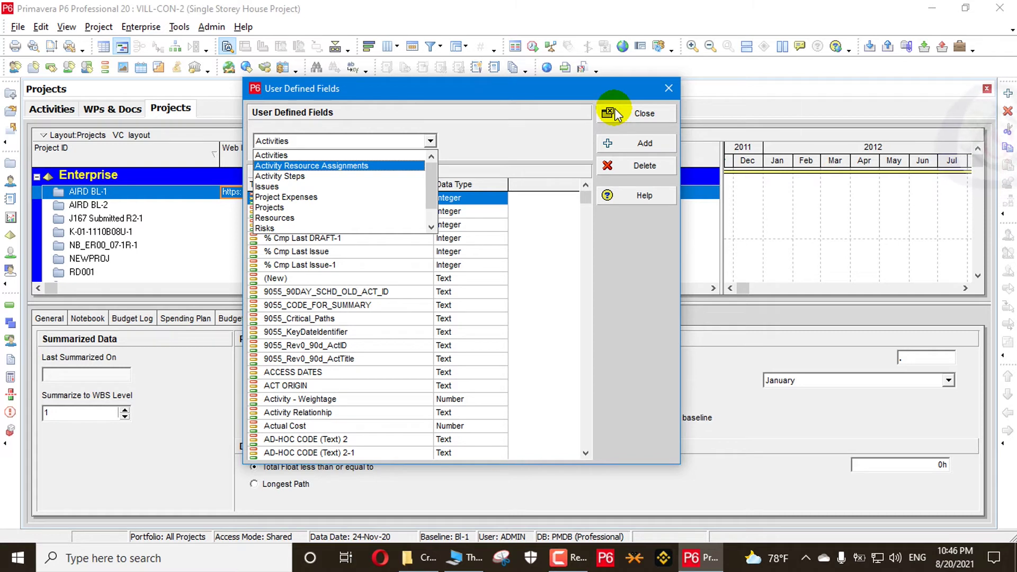
left_click(666, 88)
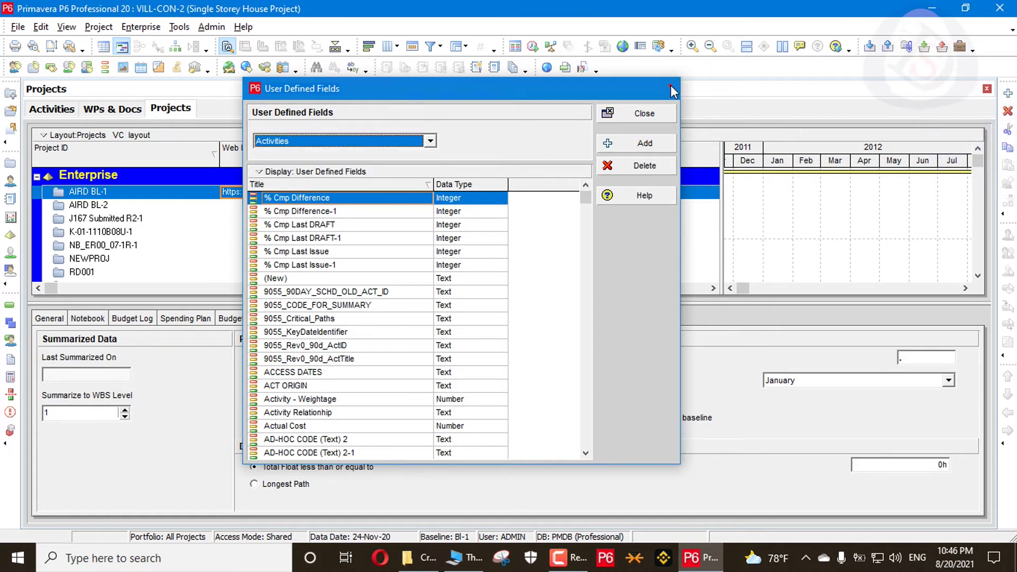
left_click(668, 90)
right_click(289, 192)
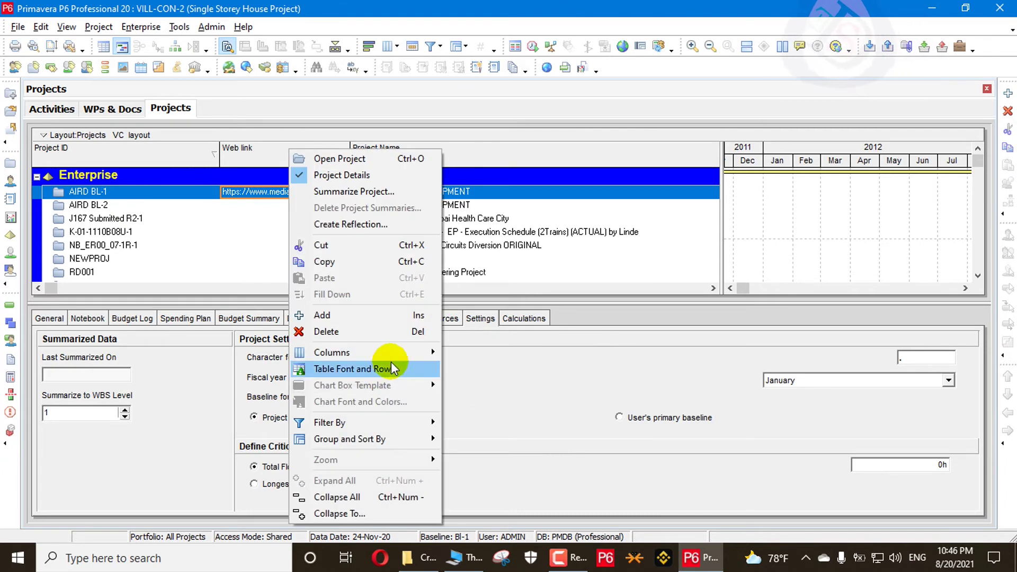
Remove the Web link column from the Projects table and return to the Activities view
mouse_move(395, 352)
left_click(483, 401)
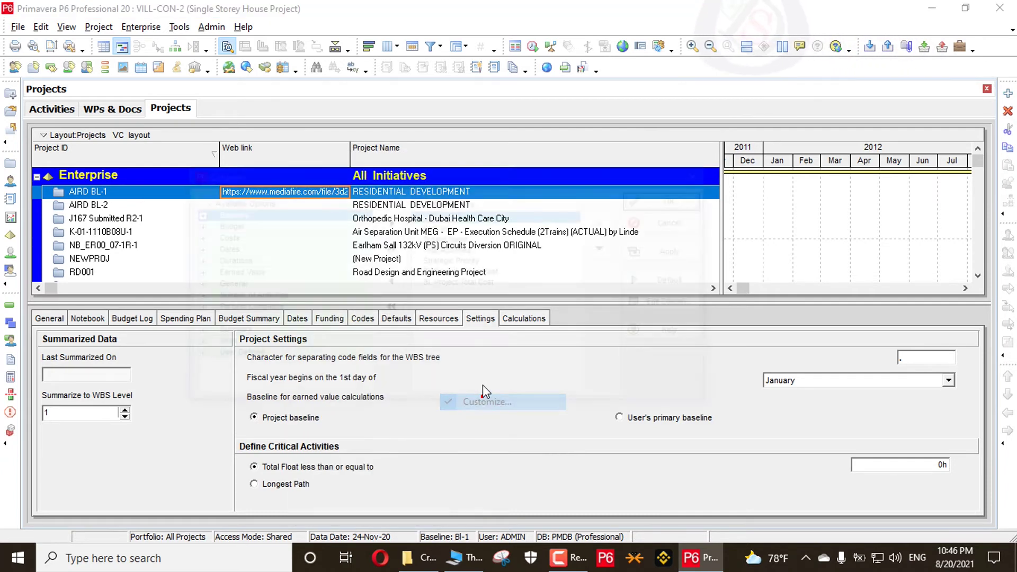
left_click(438, 227)
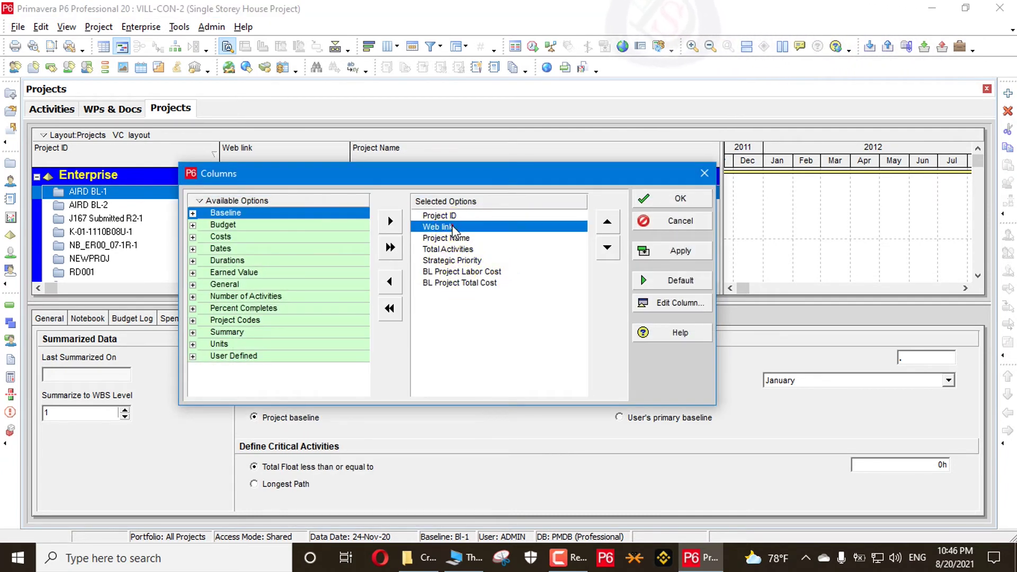
left_click(390, 281)
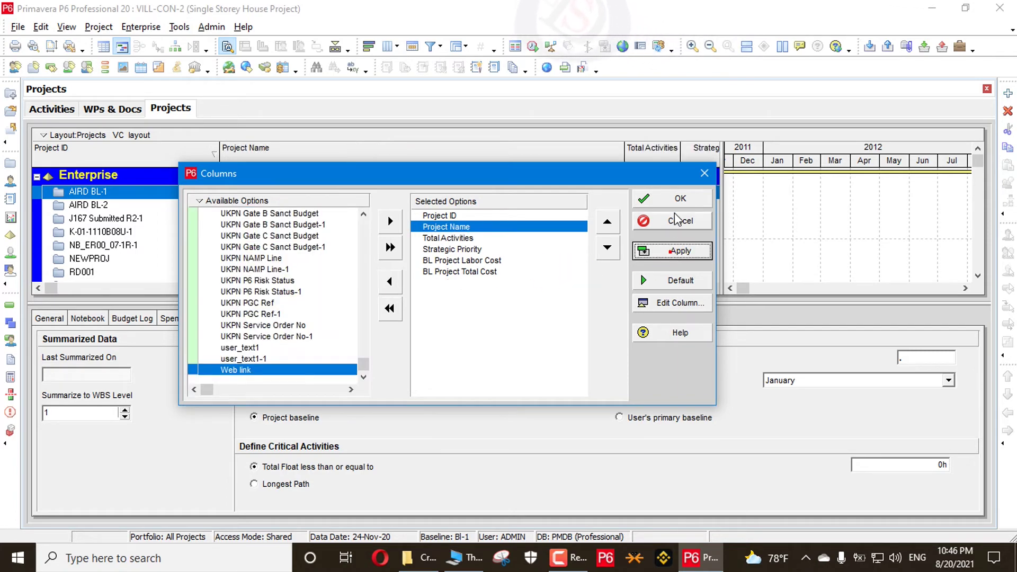
left_click(675, 199)
left_click(53, 110)
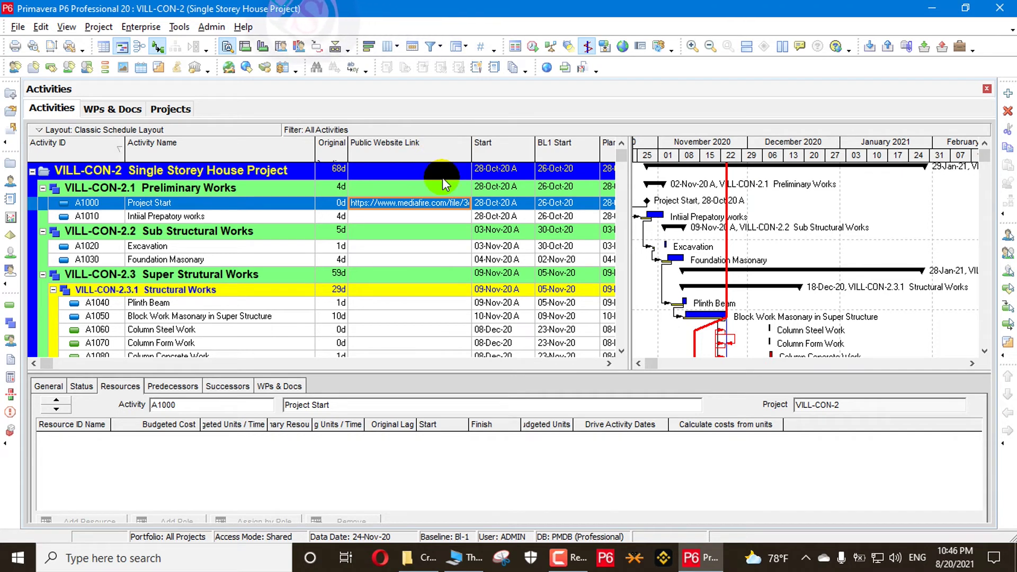
Check that A1000's Public Website Link cell still holds the MediaFire URL via its hyperlink options
left_click(428, 210)
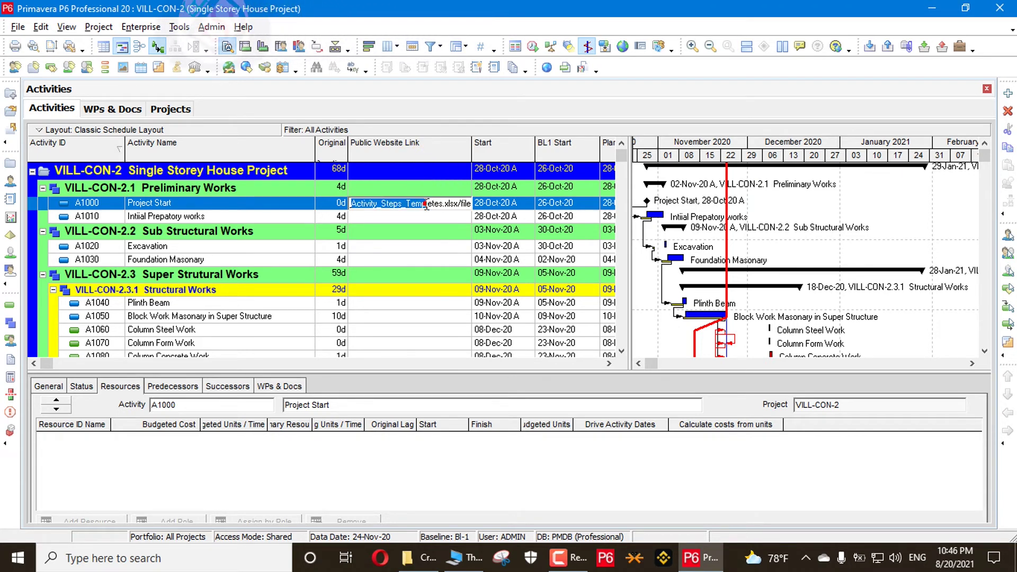
right_click(427, 208)
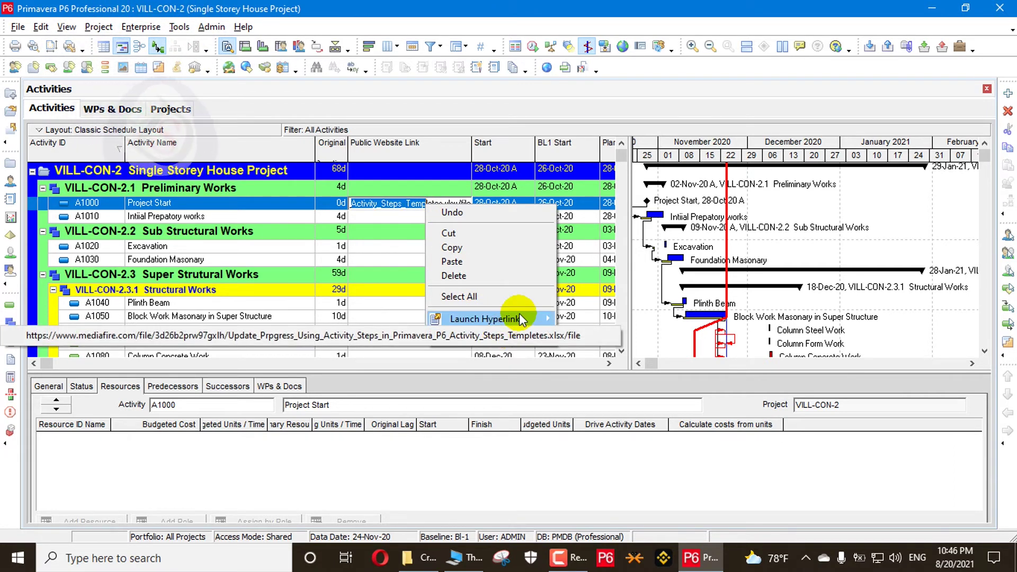
key("Escape")
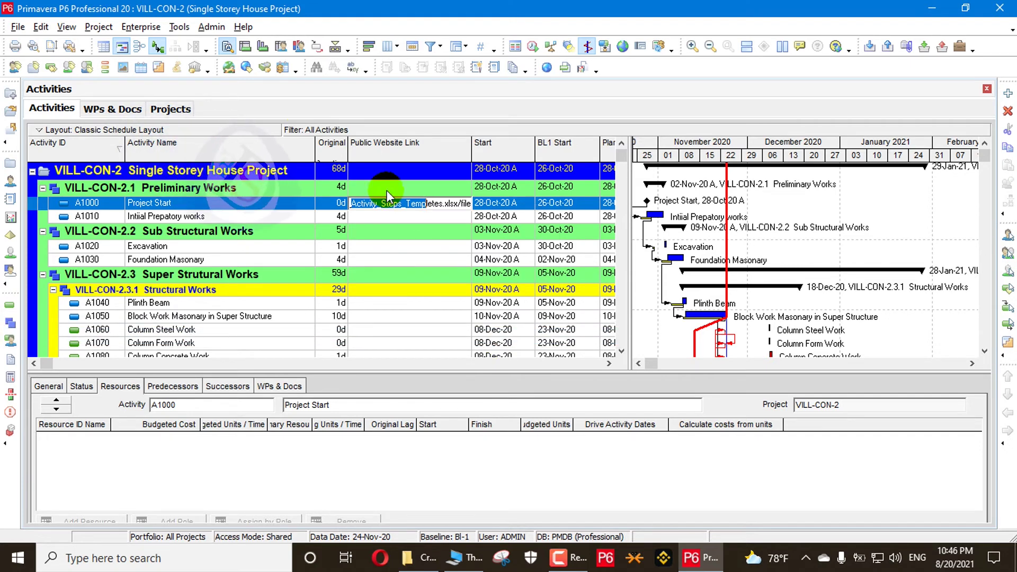
right_click(390, 200)
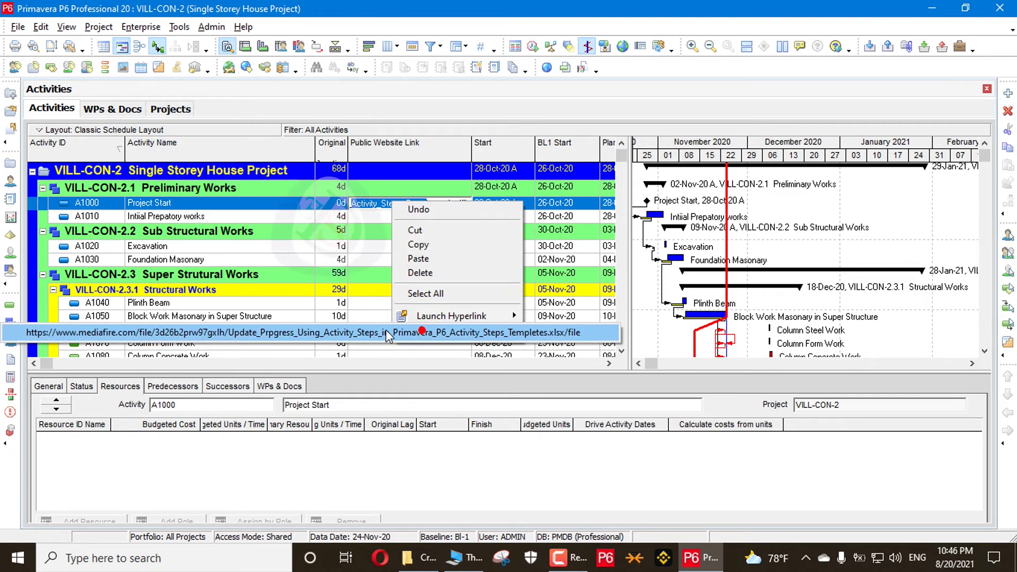
key("Escape")
left_click(212, 27)
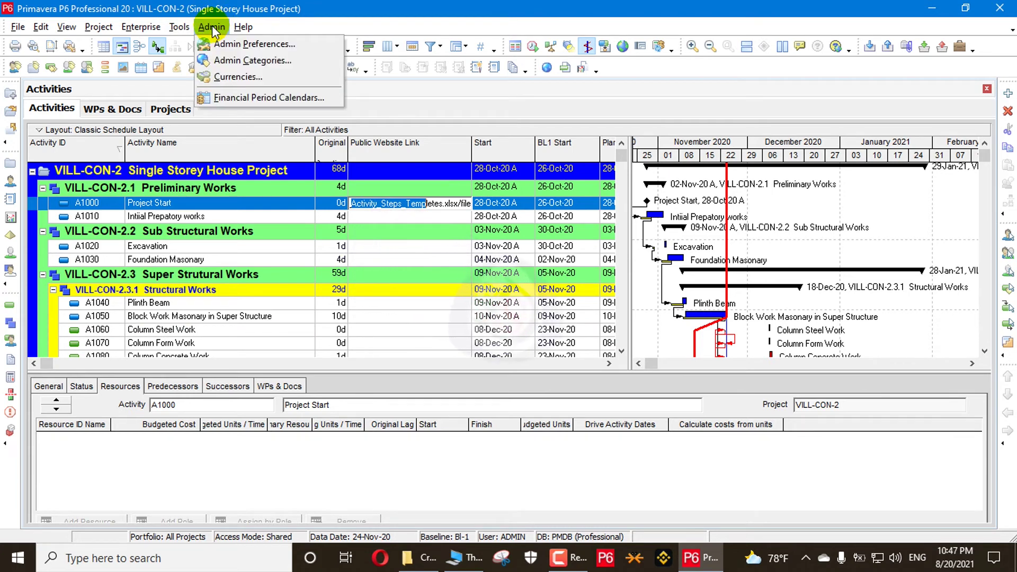
Add the pasted MediaFire URL as an enabled entry in the Admin Preferences Exception Site List
left_click(228, 50)
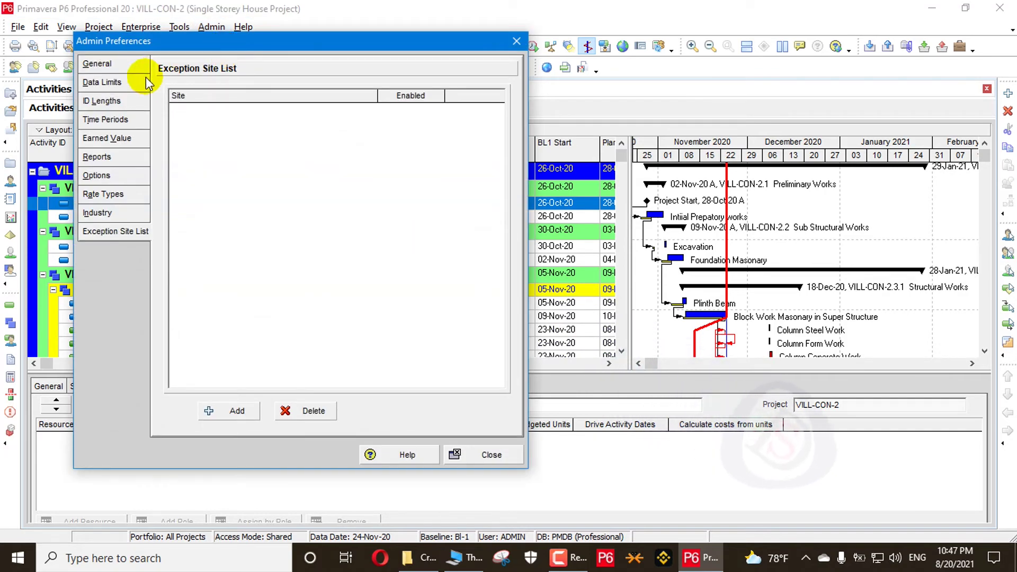
left_click(116, 64)
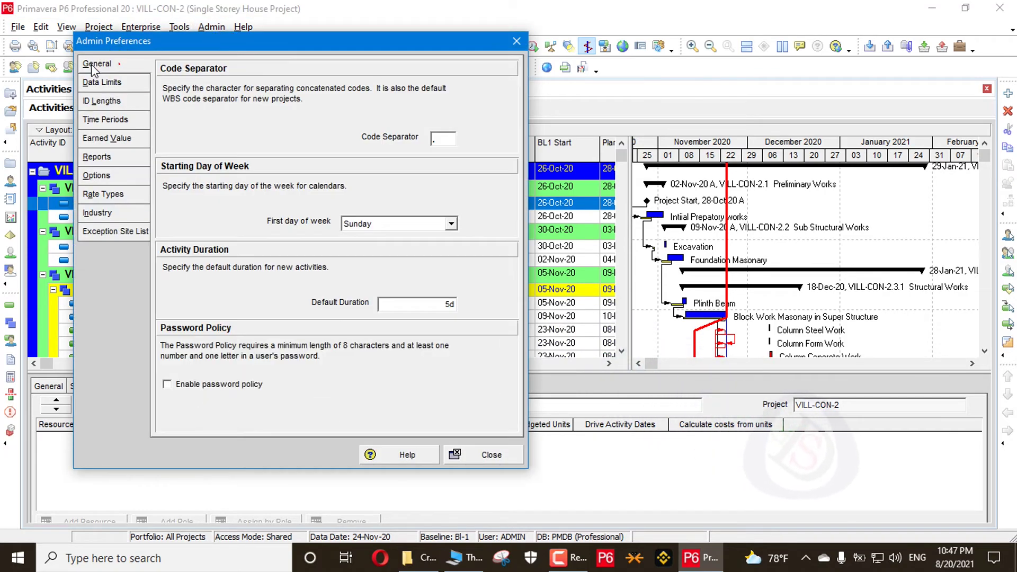
left_click(106, 233)
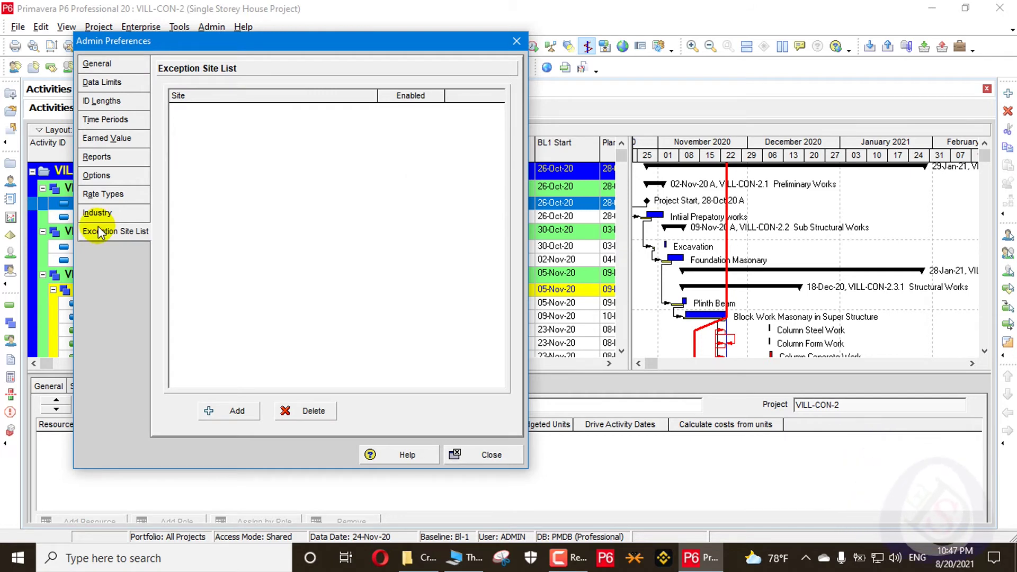
left_click(249, 412)
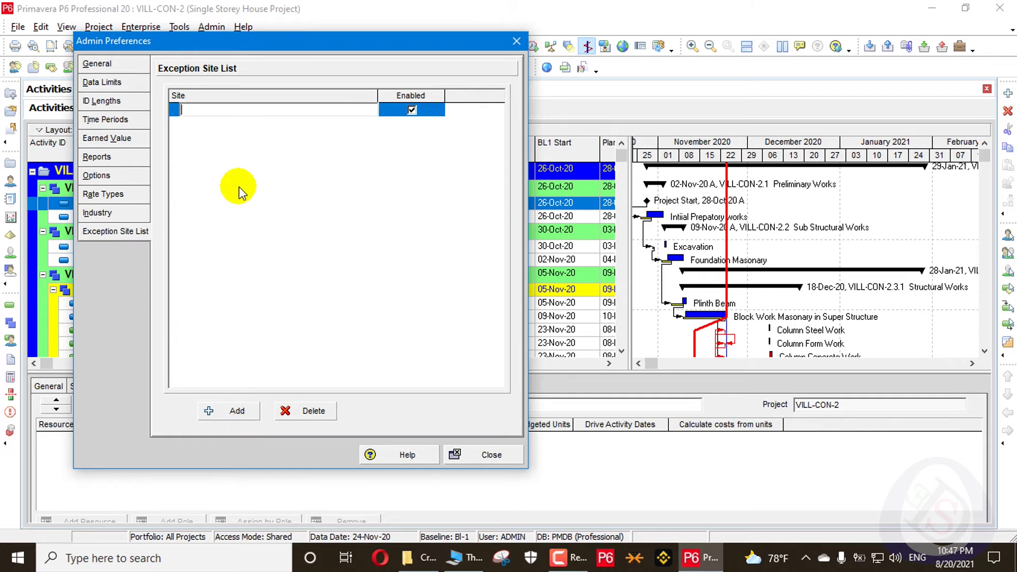
key("ctrl+v")
key("Return")
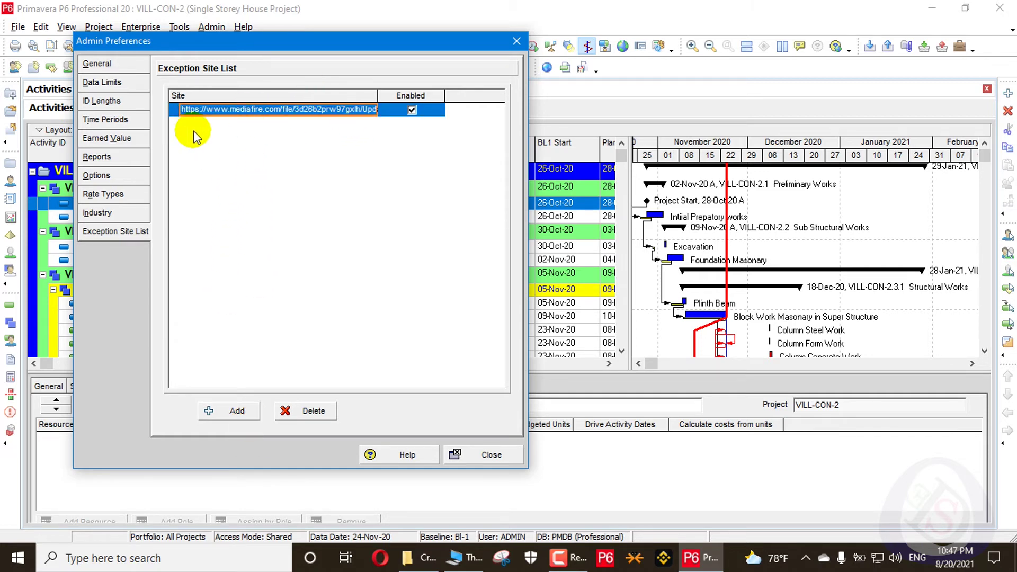
left_click(466, 455)
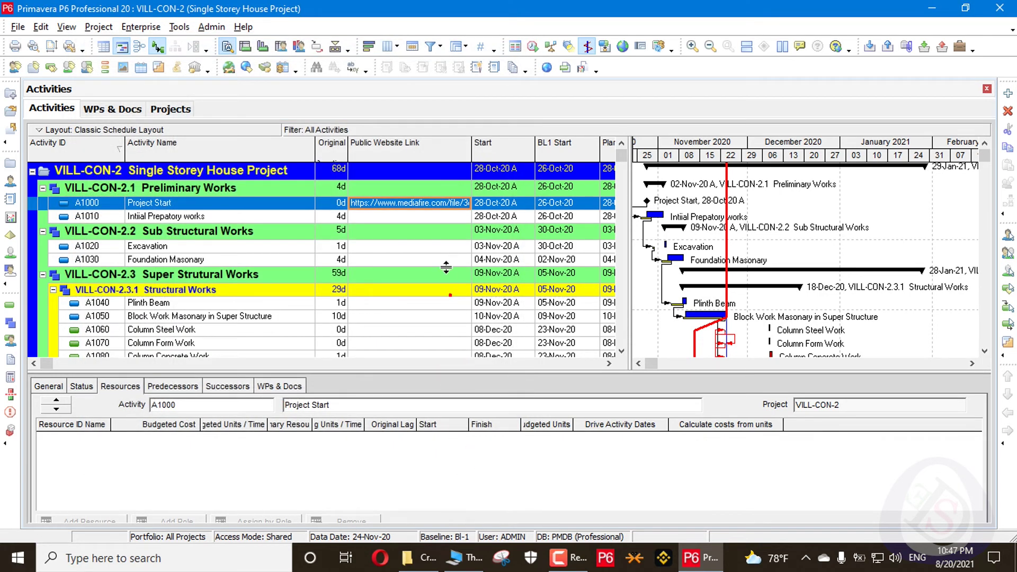
left_click(423, 208)
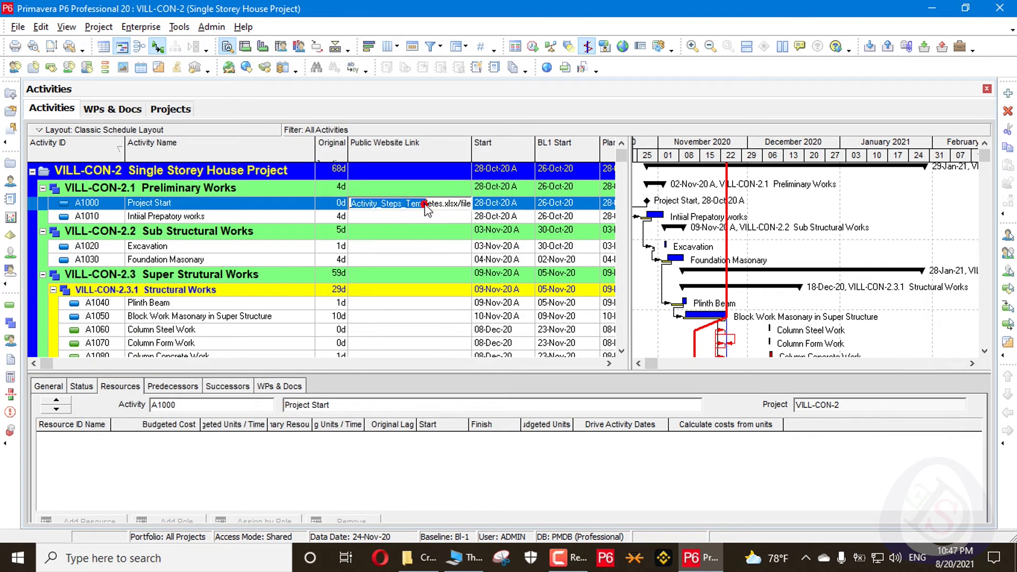
right_click(426, 210)
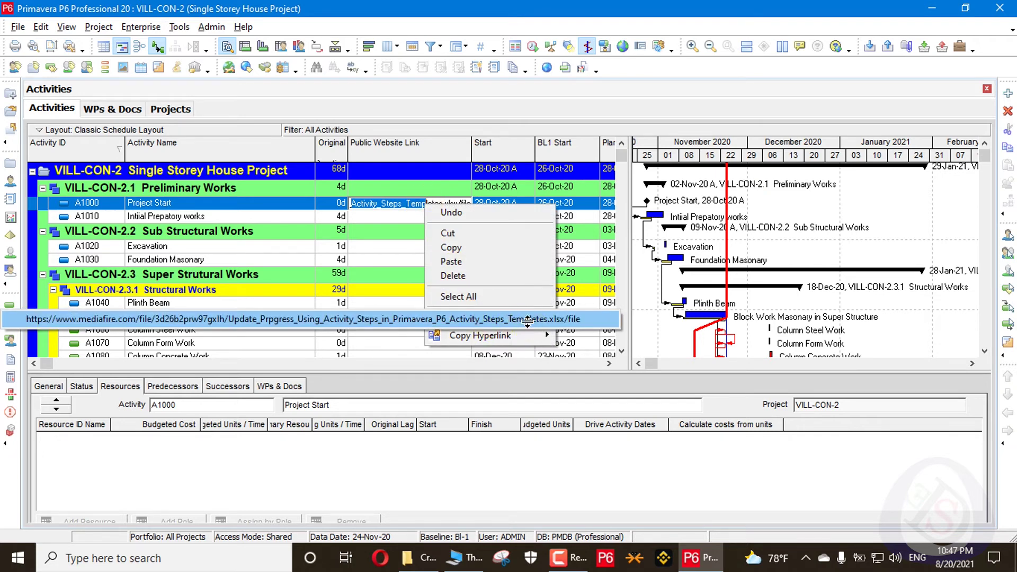
left_click(527, 322)
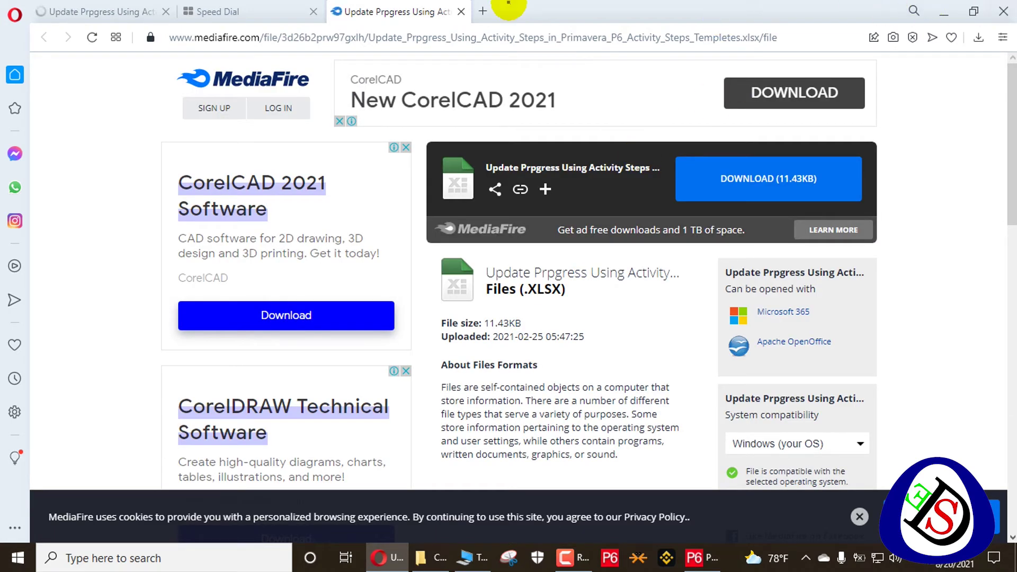
left_click(1003, 11)
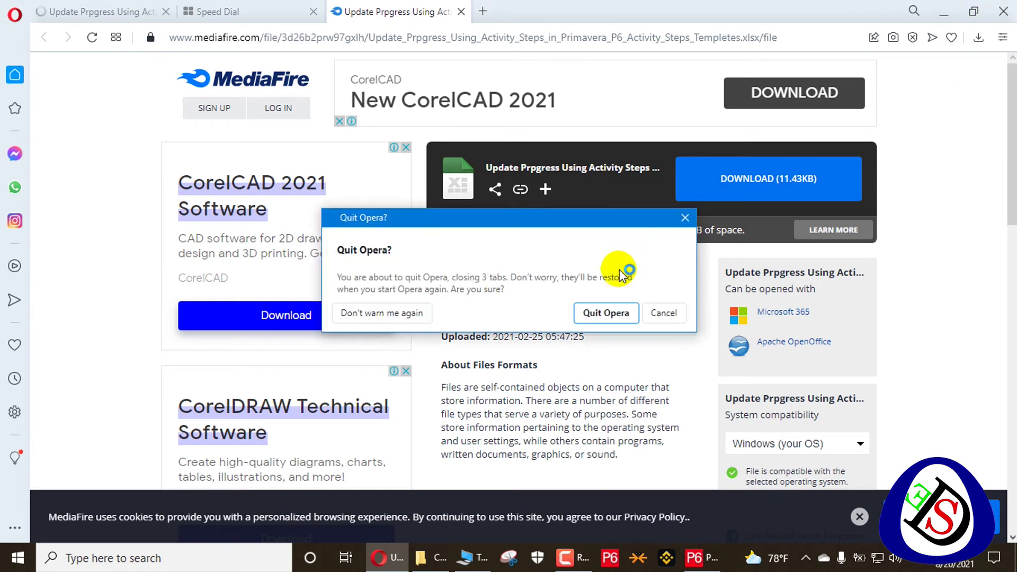
left_click(614, 316)
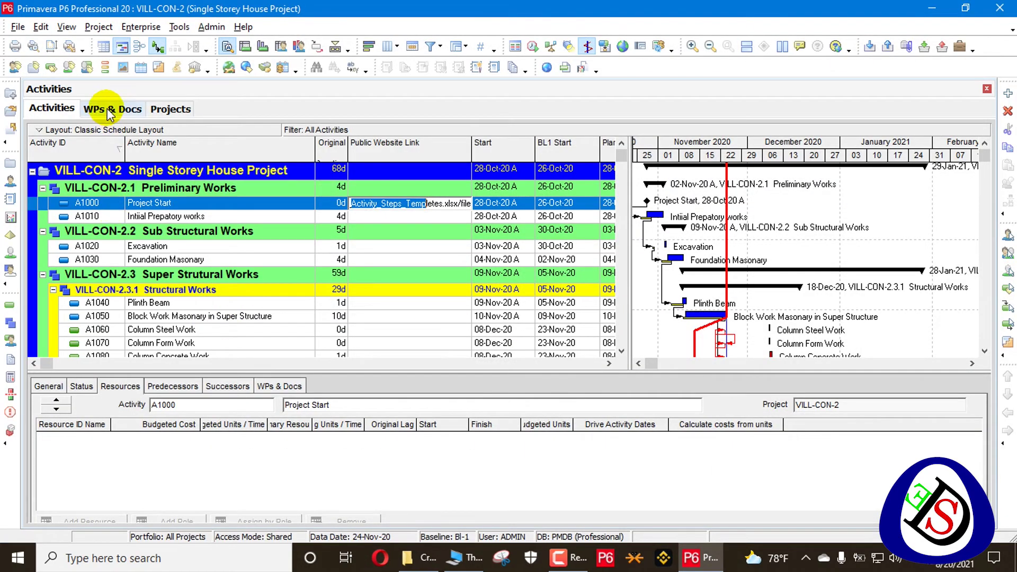
Launch My doc's MediaFire public location from WPs & Docs, then minimize Opera
left_click(117, 107)
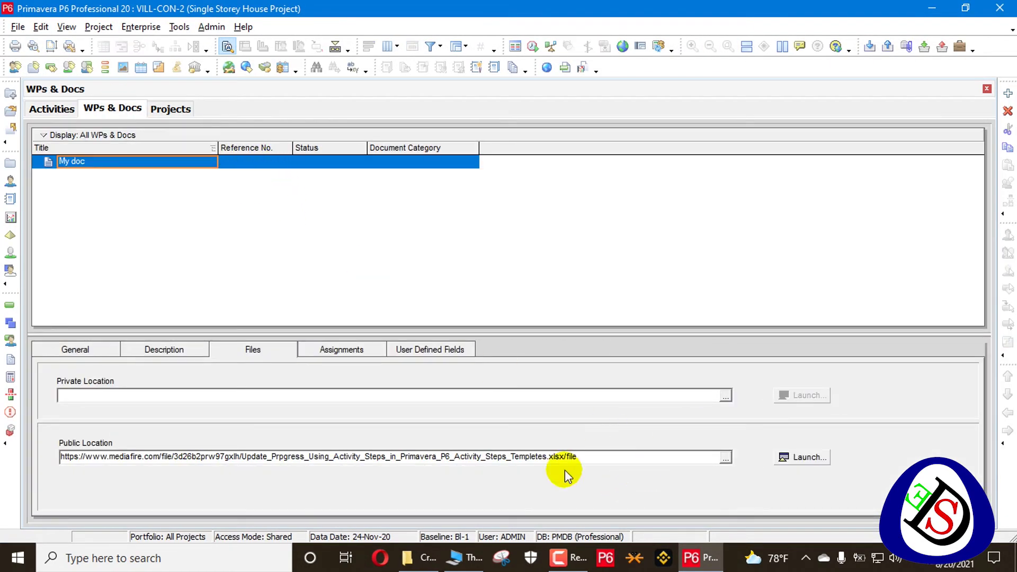
left_click(805, 457)
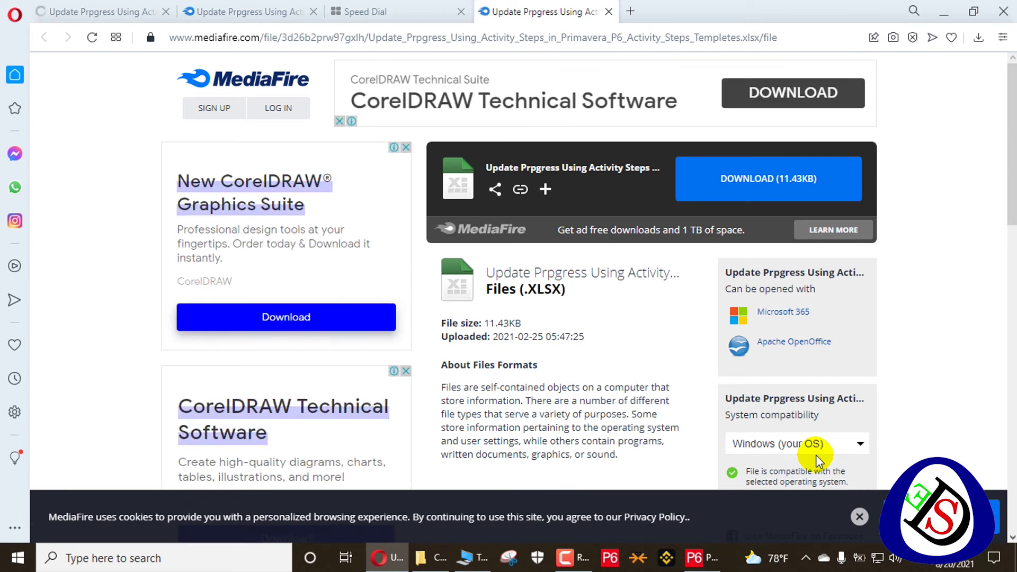
left_click(945, 13)
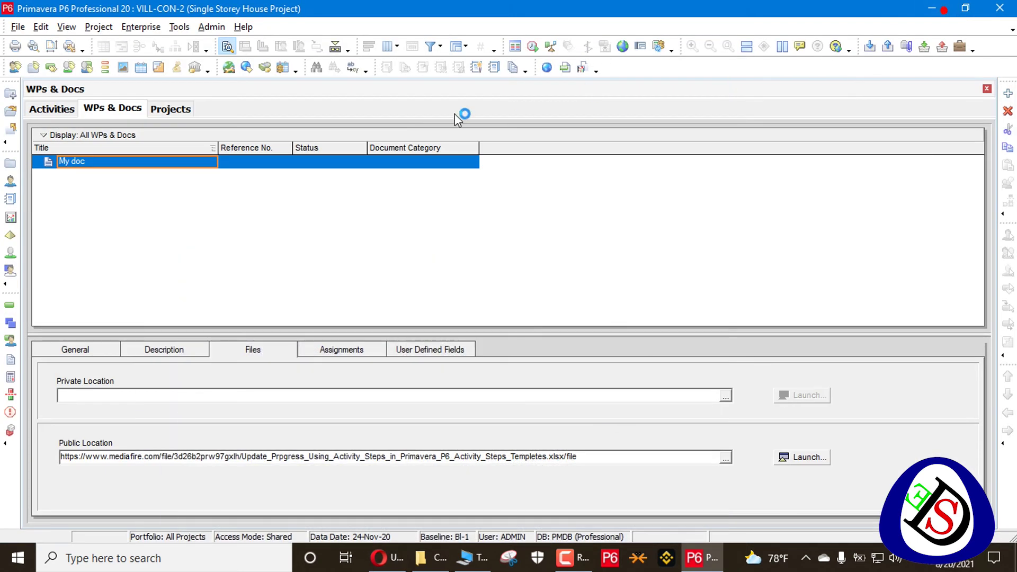
left_click(213, 27)
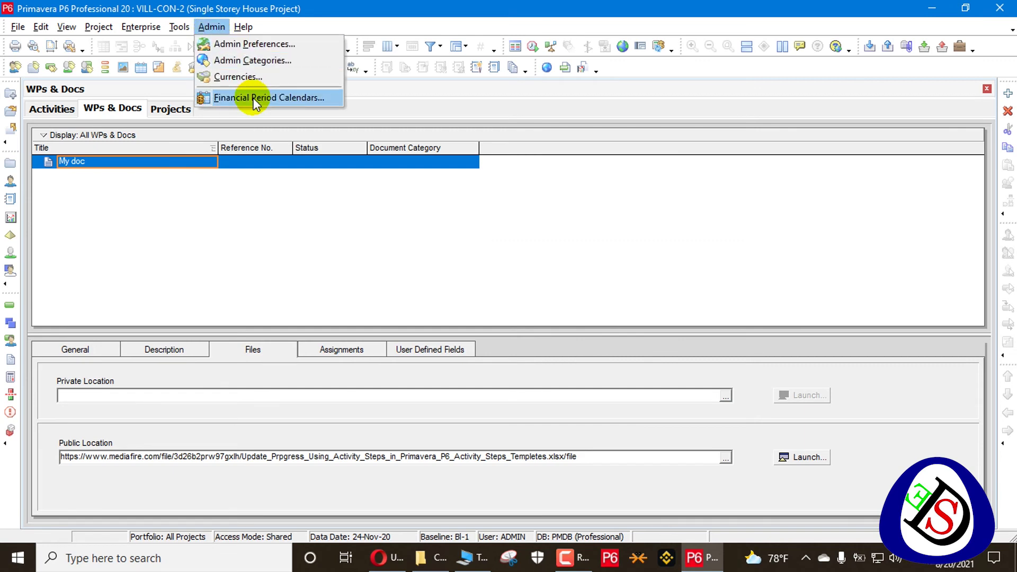
Disable the MediaFire exception site and confirm launching My doc's public link is denied
left_click(254, 44)
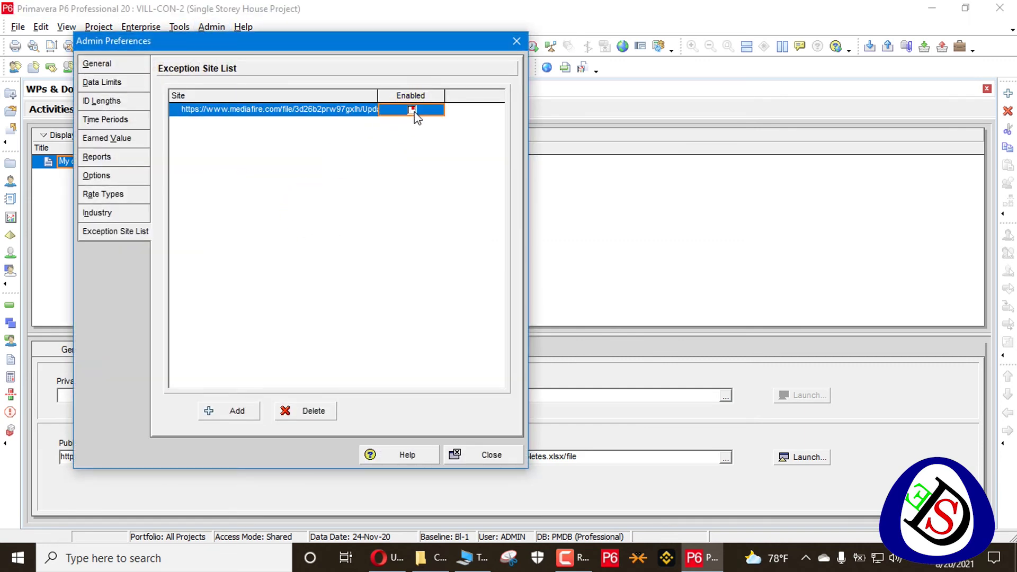
left_click(508, 458)
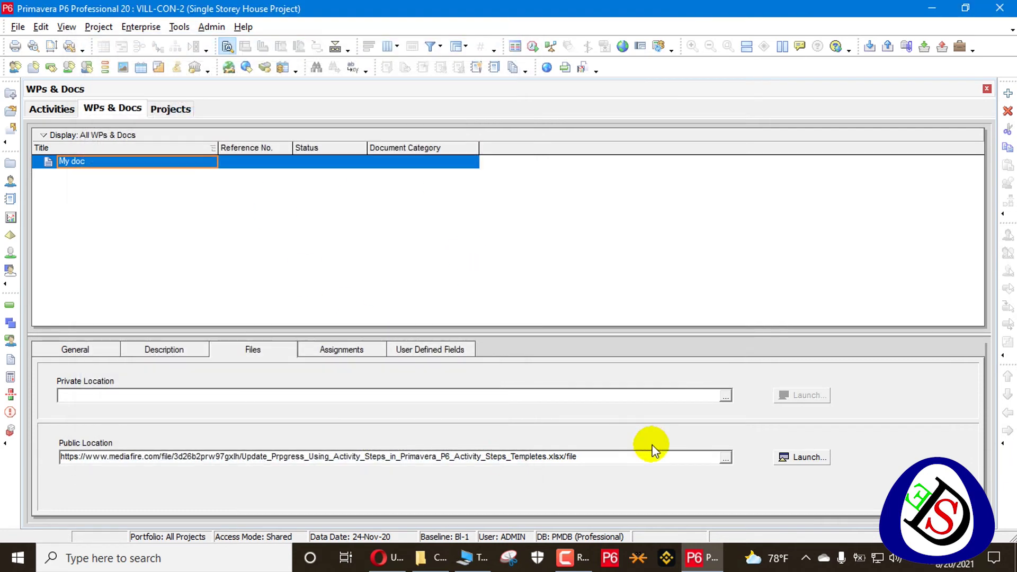
left_click(786, 458)
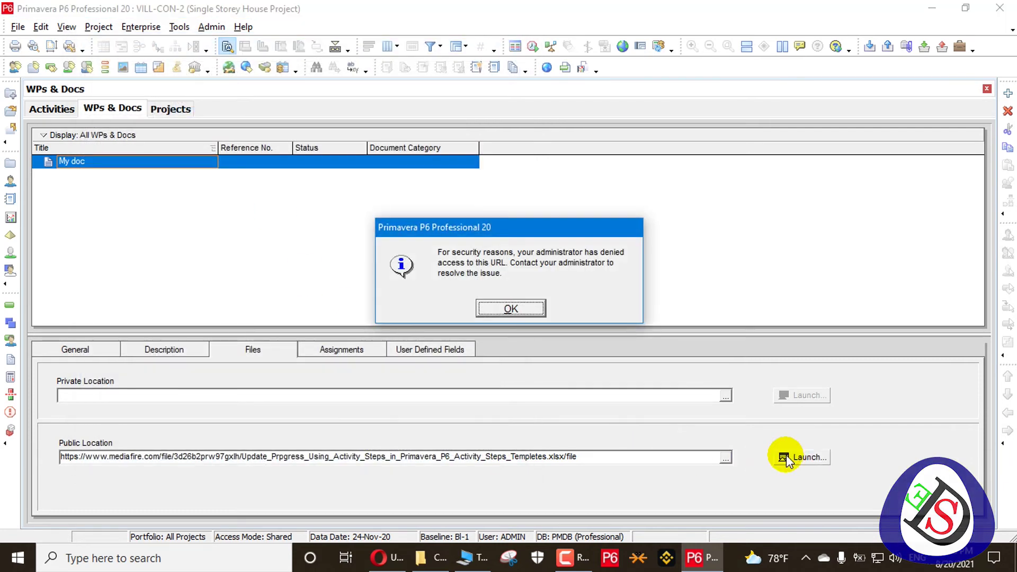
left_click(530, 312)
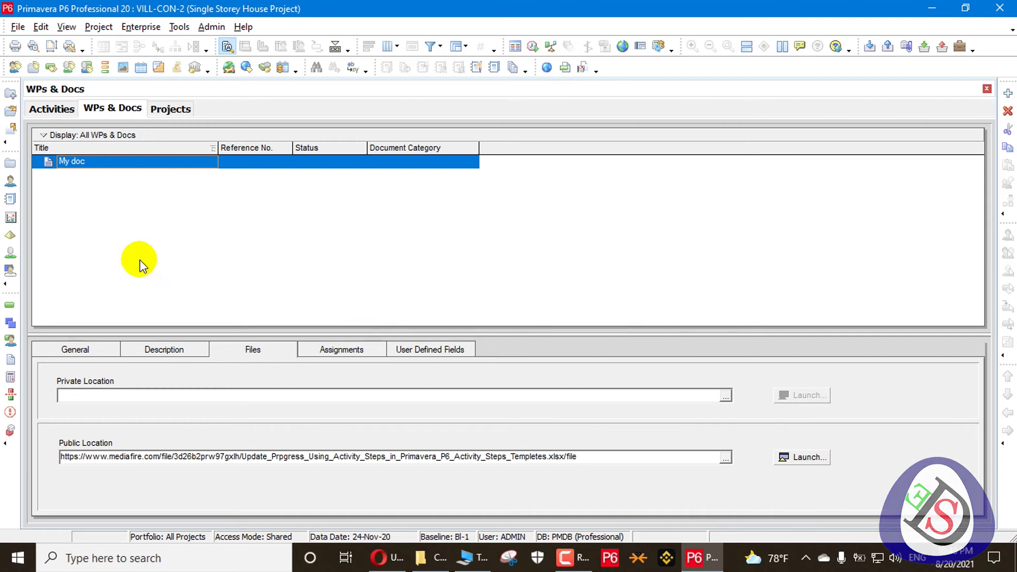
left_click(212, 27)
left_click(276, 45)
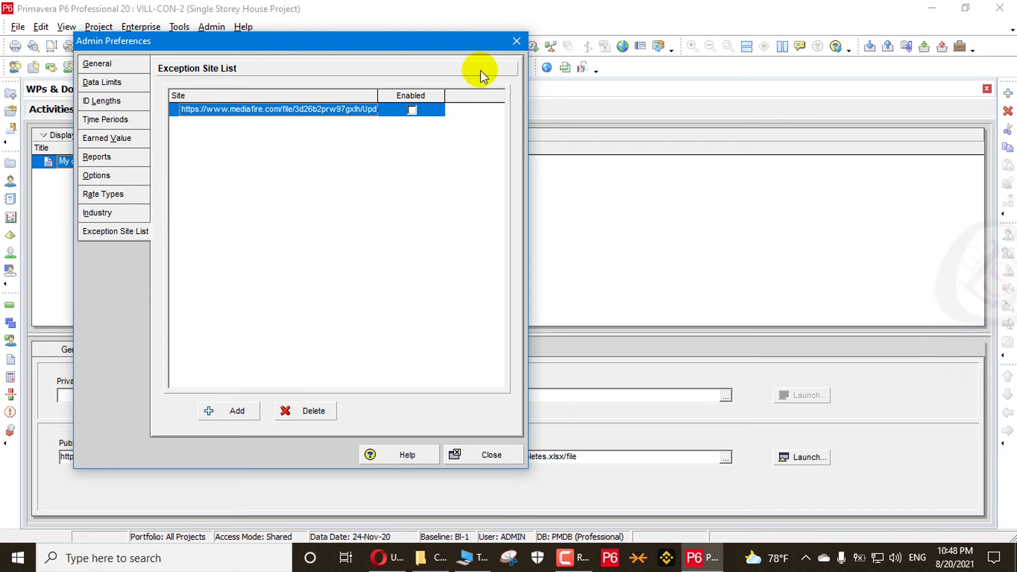
Re-enable the MediaFire exception site and launch My doc's public location link
left_click(414, 110)
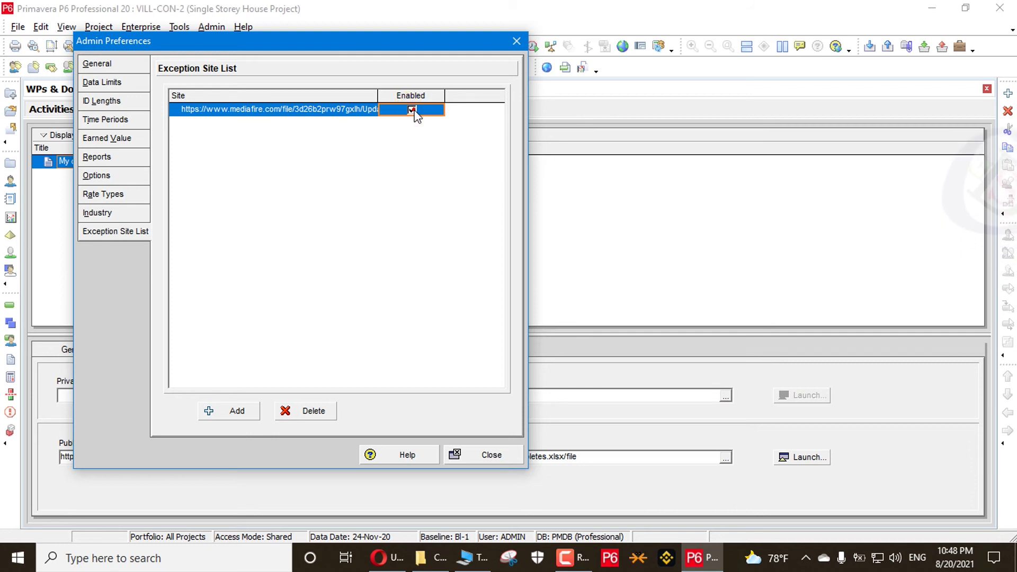
left_click(413, 110)
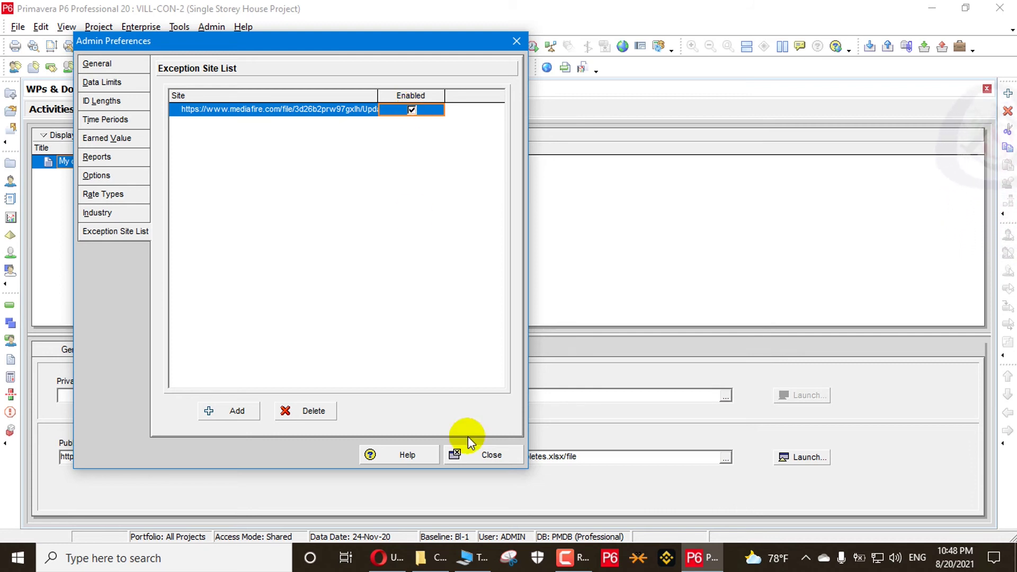
left_click(482, 456)
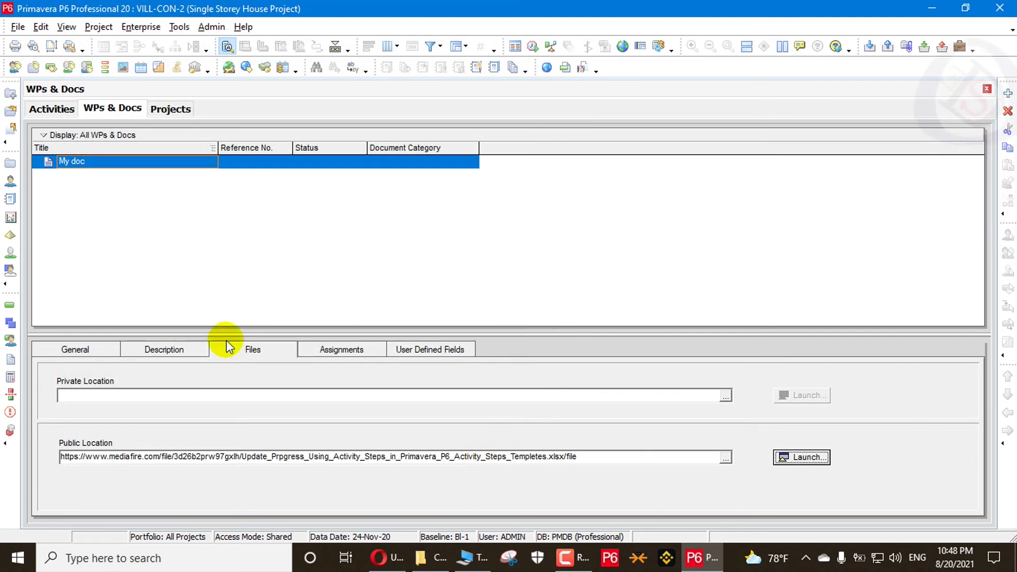
left_click(792, 456)
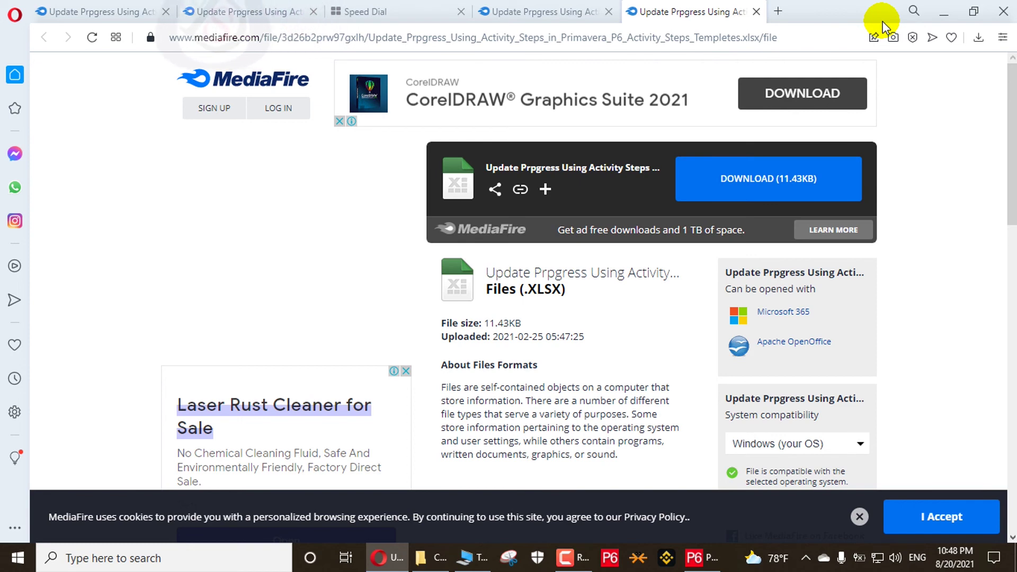
Minimize Opera once the MediaFire activity steps template download page has loaded
left_click(944, 11)
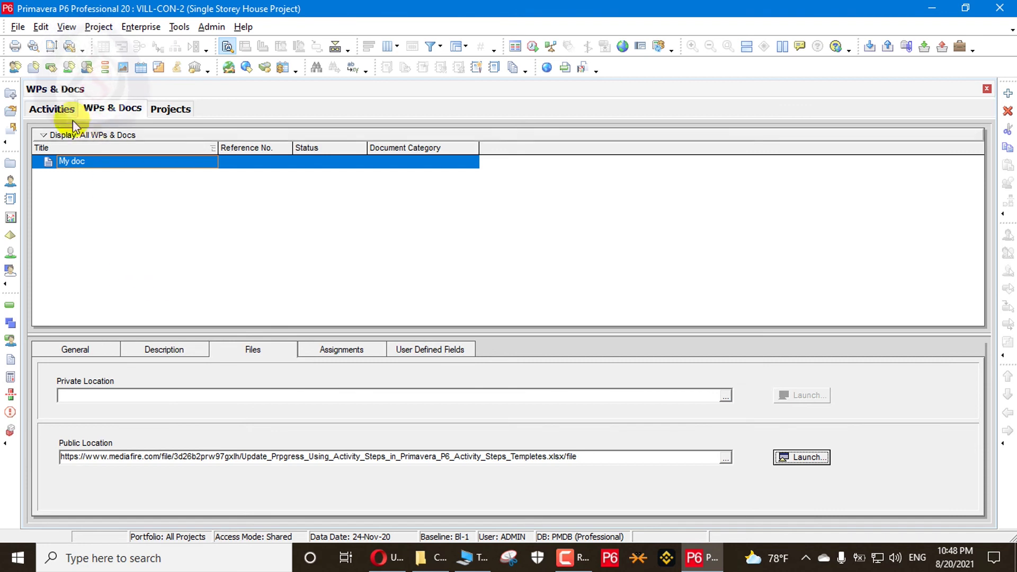
Return to the VILL-CON-2 Activities view showing A1000's MediaFire link
left_click(63, 108)
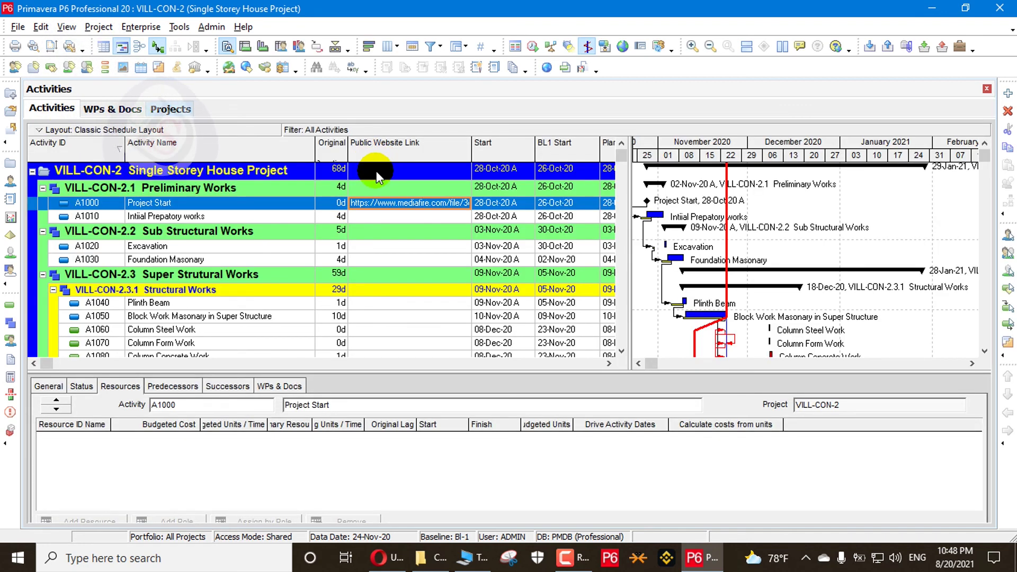